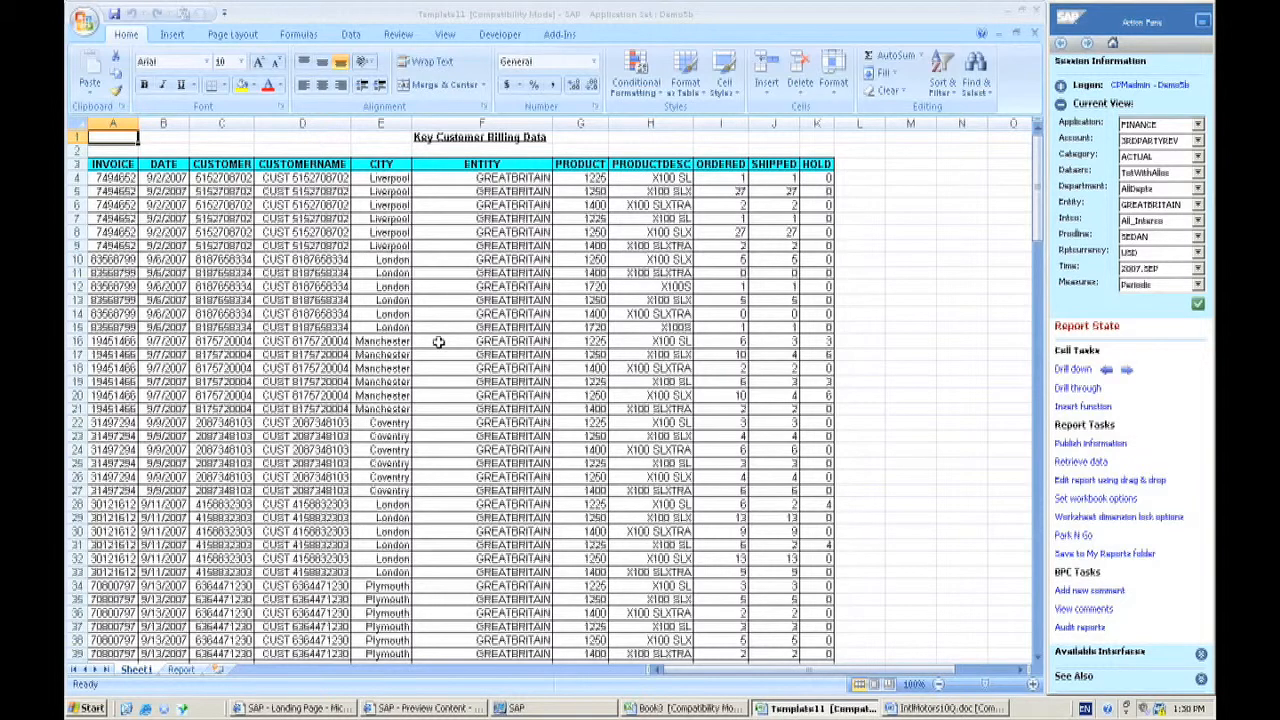
Examine the Key Customer Billing Data by date and product, comparing the ordered, shipped and hold quantities of the Manchester invoices.
{"action": "left_click", "coordinate": [497, 176]}
{"action": "left_click", "coordinate": [172, 178]}
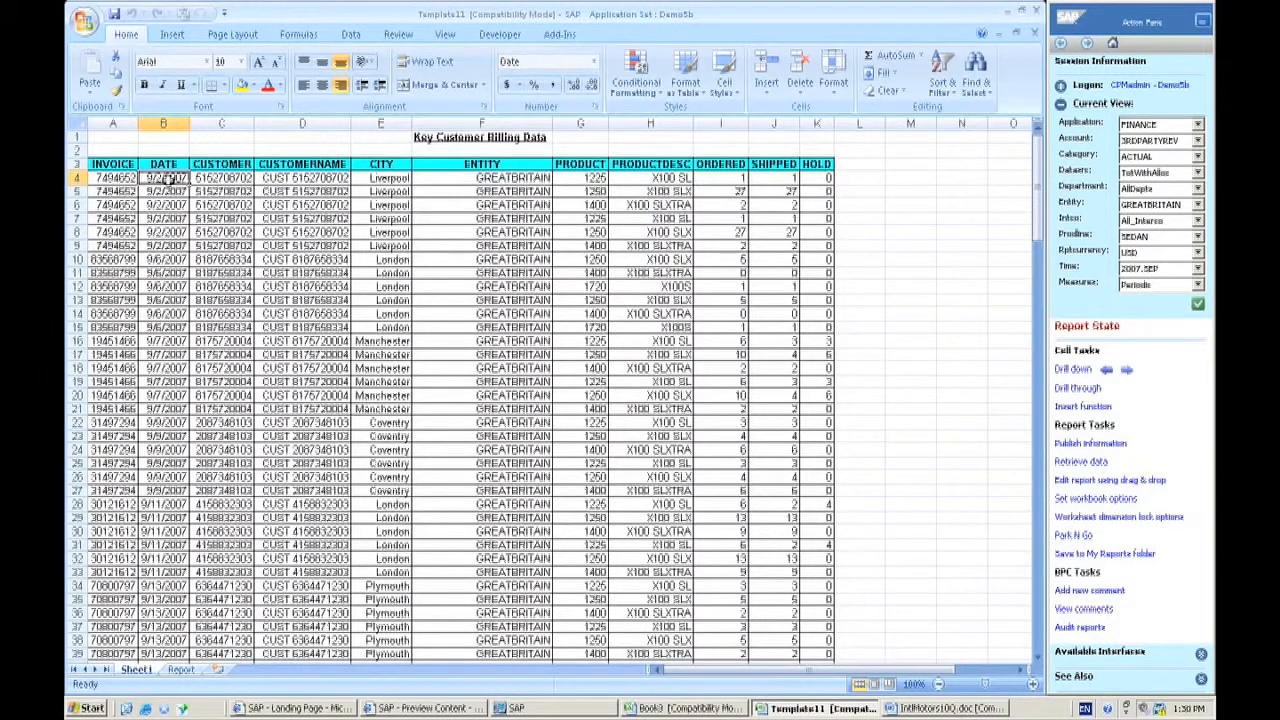
{"action": "left_click", "coordinate": [684, 166]}
{"action": "key", "text": "Down"}
{"action": "key", "text": "Down"}
{"action": "key", "text": "Down"}
{"action": "key", "text": "Down"}
{"action": "key", "text": "Down"}
{"action": "key", "text": "Down"}
{"action": "key", "text": "Down"}
{"action": "key", "text": "Down"}
{"action": "key", "text": "Down"}
{"action": "key", "text": "Down"}
{"action": "key", "text": "Down"}
{"action": "key", "text": "Down"}
{"action": "key", "text": "Down"}
{"action": "key", "text": "Down"}
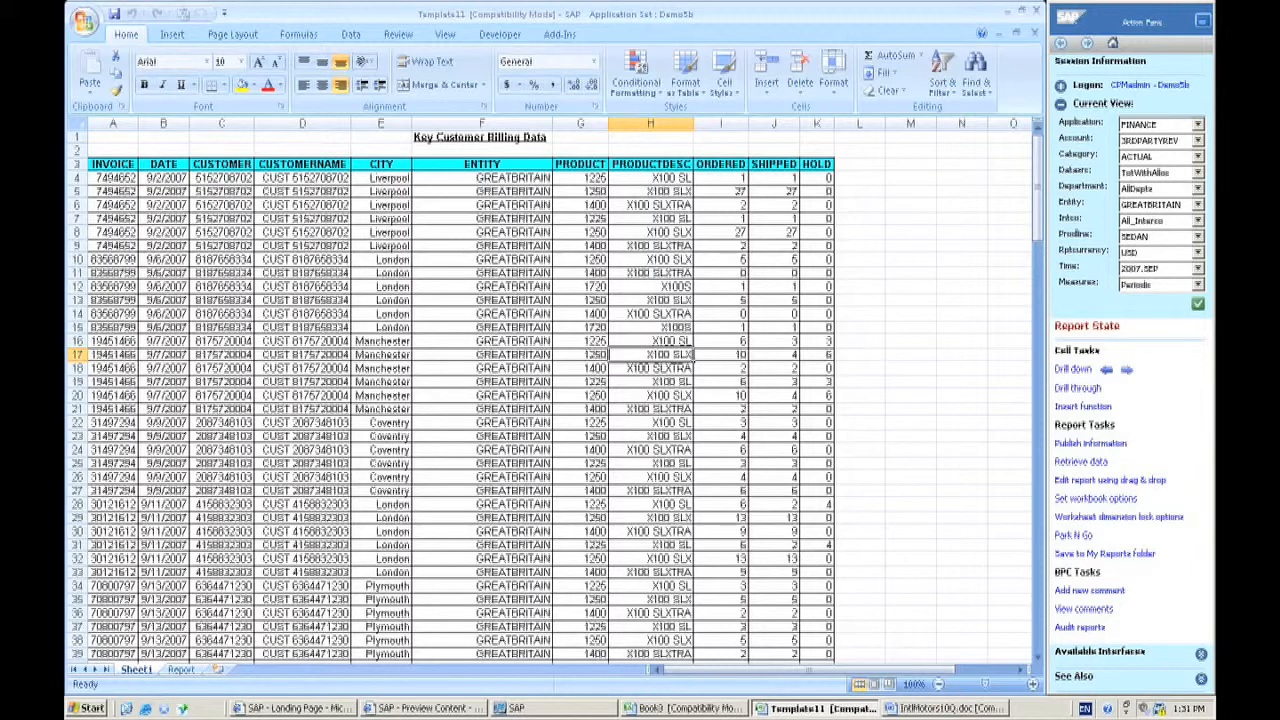
{"action": "key", "text": "Right"}
{"action": "key", "text": "Right"}
{"action": "key", "text": "Right"}
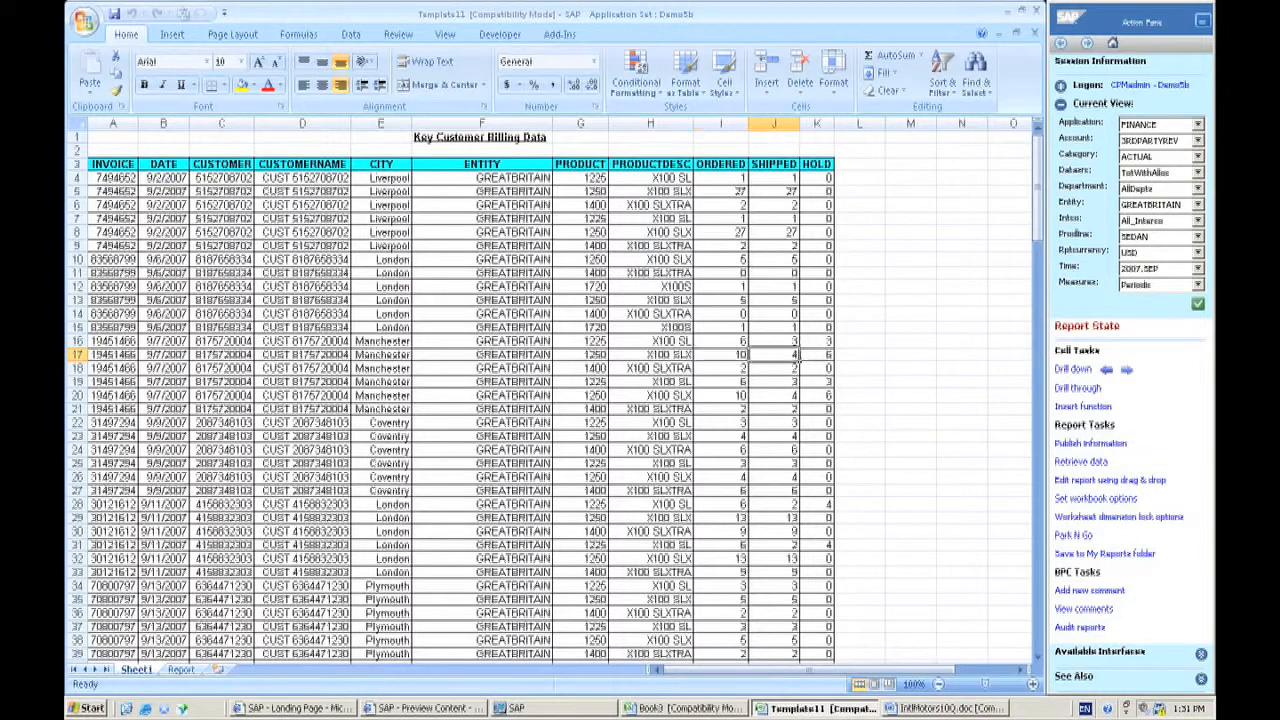
{"action": "key", "text": "Down"}
{"action": "key", "text": "Down"}
{"action": "key", "text": "Down"}
{"action": "key", "text": "Up"}
{"action": "key", "text": "Up"}
{"action": "key", "text": "Up"}
{"action": "key", "text": "Up"}
{"action": "key", "text": "Up"}
{"action": "key", "text": "Up"}
{"action": "key", "text": "Up"}
{"action": "key", "text": "Up"}
{"action": "key", "text": "Down"}
{"action": "key", "text": "Down"}
{"action": "key", "text": "Down"}
{"action": "key", "text": "Down"}
{"action": "key", "text": "Down"}
{"action": "key", "text": "Down"}
{"action": "key", "text": "Down"}
{"action": "key", "text": "Down"}
{"action": "key", "text": "Down"}
{"action": "key", "text": "Down"}
{"action": "key", "text": "Down"}
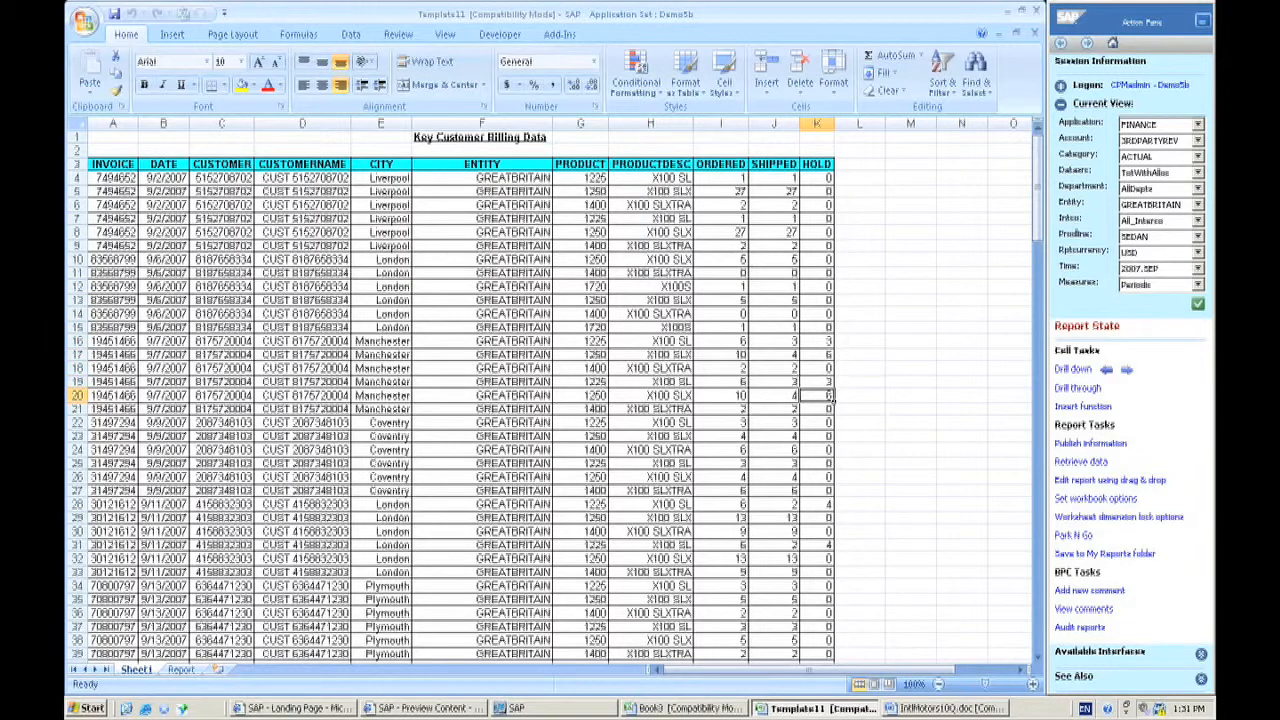
On the Report sheet, start a new comment on the X100 Sedan Actual cell with the active report or schedule cell as context.
{"action": "left_click", "coordinate": [181, 669]}
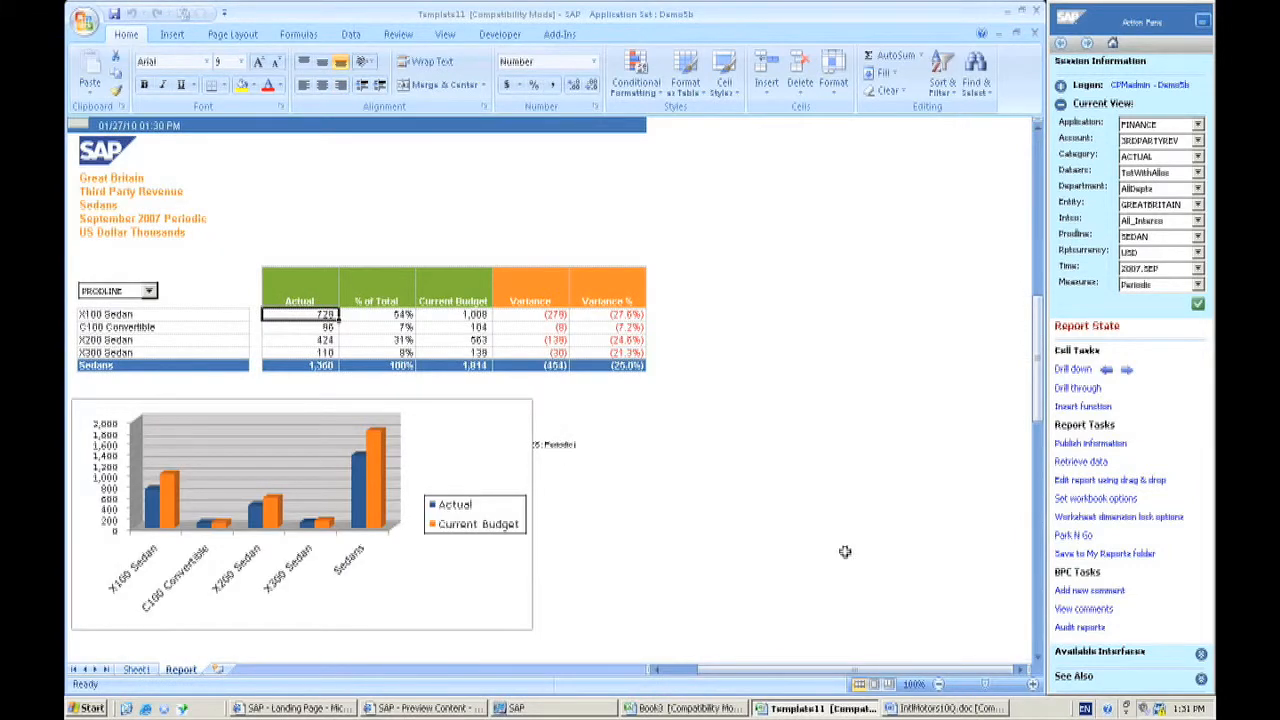
{"action": "left_click", "coordinate": [1088, 591]}
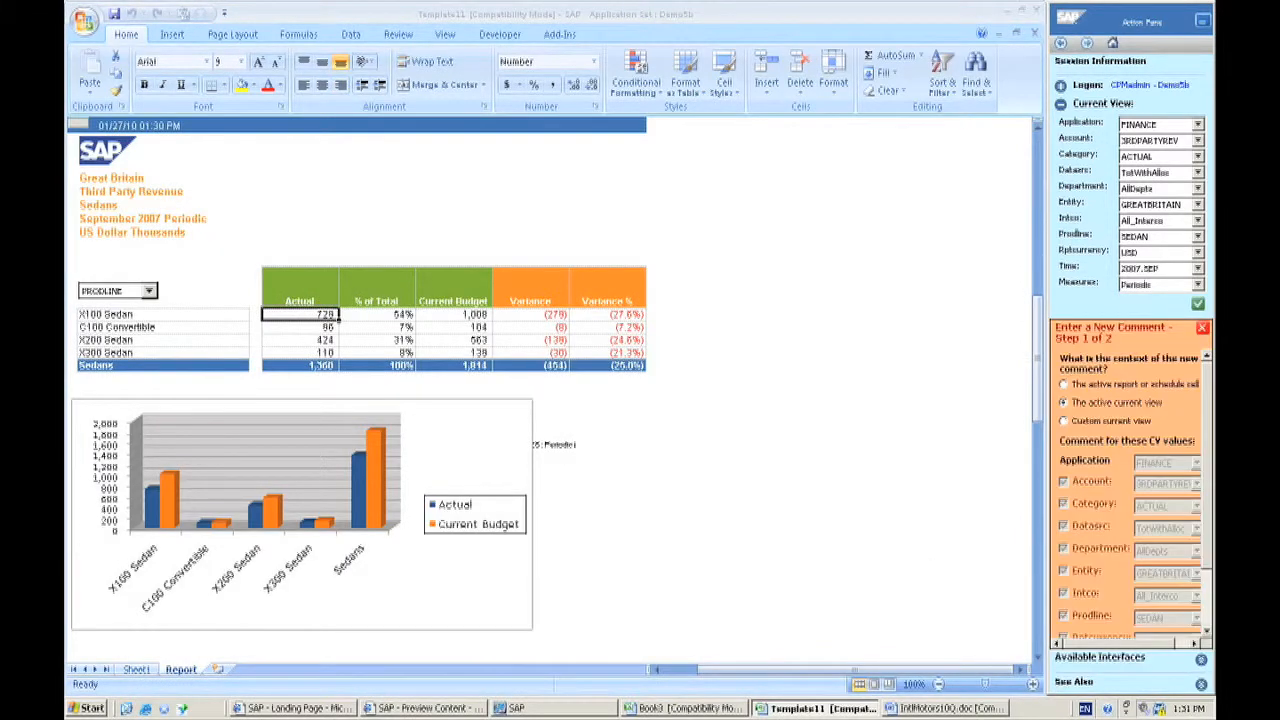
{"action": "left_click", "coordinate": [1060, 385]}
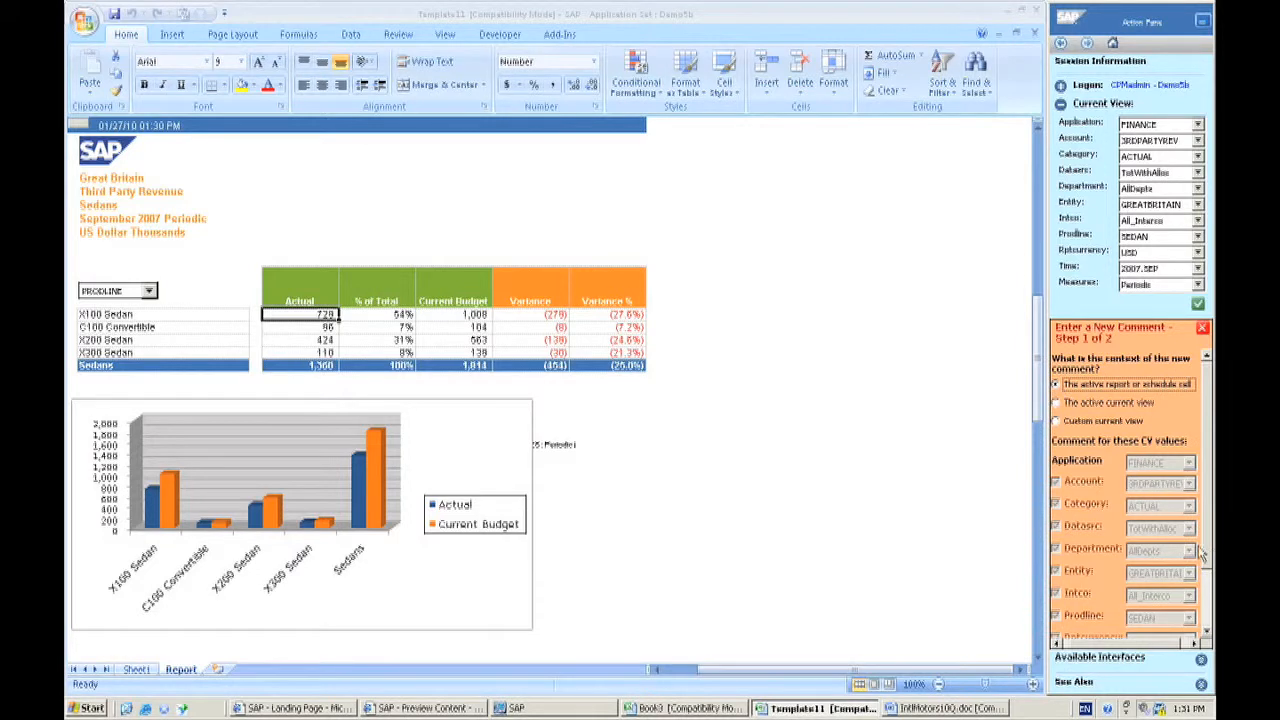
{"action": "left_click", "coordinate": [1208, 628]}
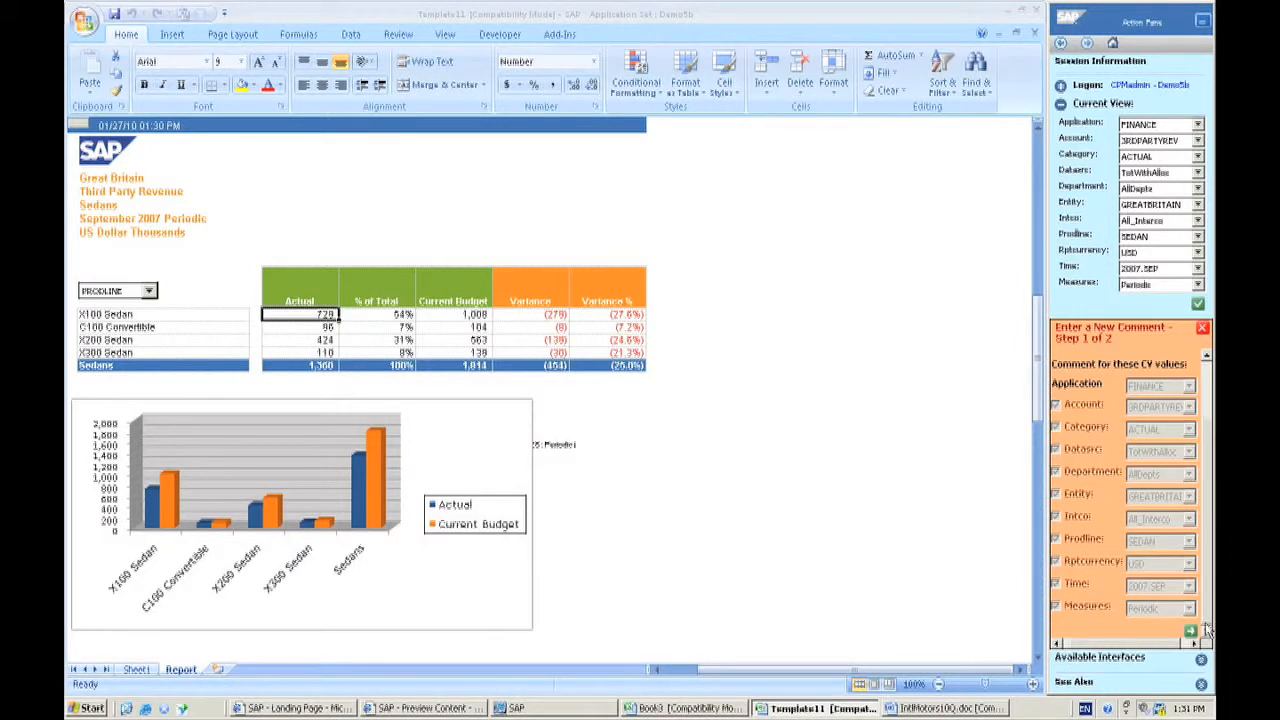
{"action": "left_click", "coordinate": [1191, 633]}
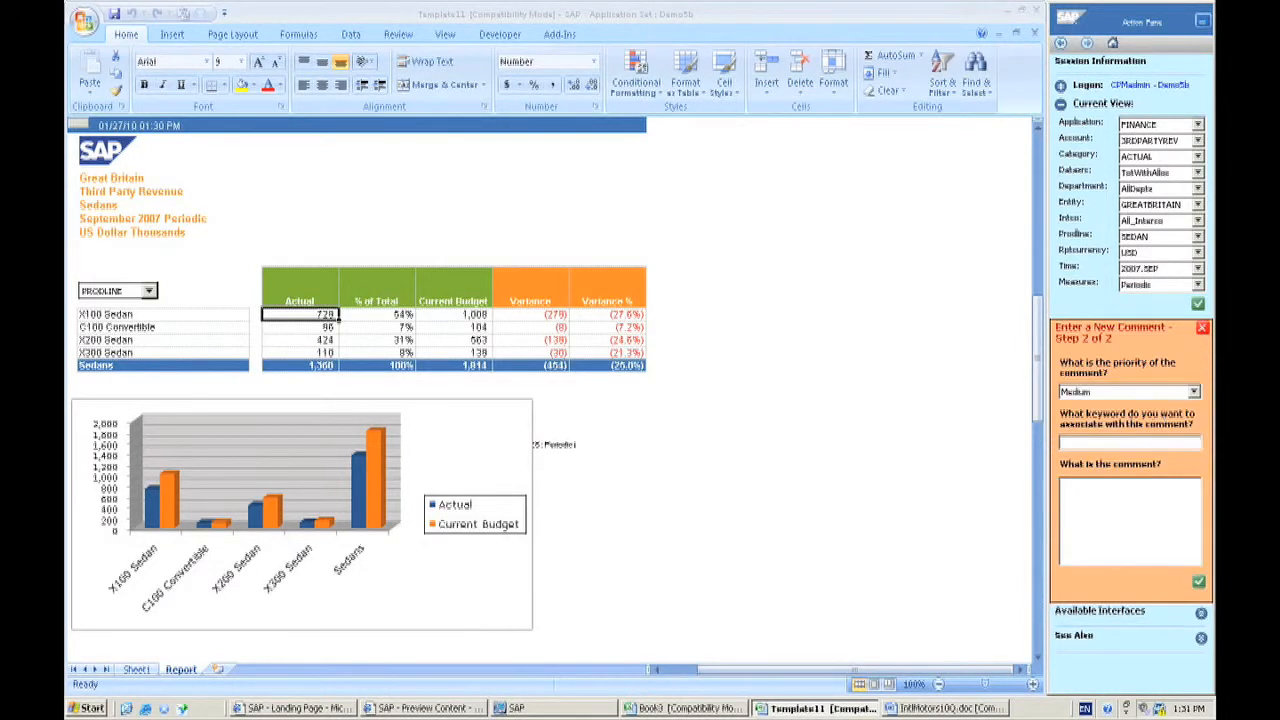
Enter the keyword "Issue with Units" and a comment that units are on hold awaiting a colleague's response, and submit it at Medium priority.
{"action": "left_click", "coordinate": [1134, 445]}
{"action": "type", "text": "Excee"}
{"action": "key", "text": "BackSpace"}
{"action": "key", "text": "BackSpace"}
{"action": "key", "text": "BackSpace"}
{"action": "key", "text": "BackSpace"}
{"action": "type", "text": "ssue"}
{"action": "key", "text": "BackSpace"}
{"action": "key", "text": "BackSpace"}
{"action": "type", "text": "ue with Units"}
{"action": "left_click", "coordinate": [1137, 500]}
{"action": "type", "text": "Units on Hold"}
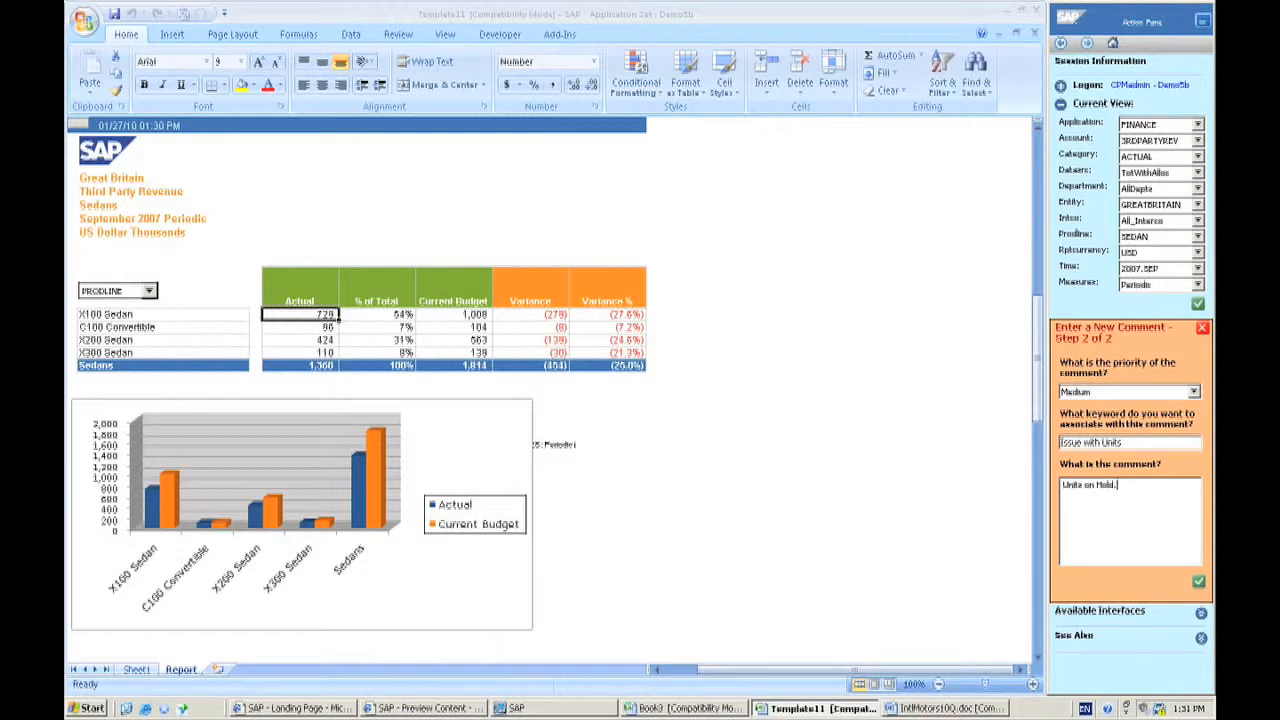
{"action": "type", "text": ", waiting for response from Joel"}
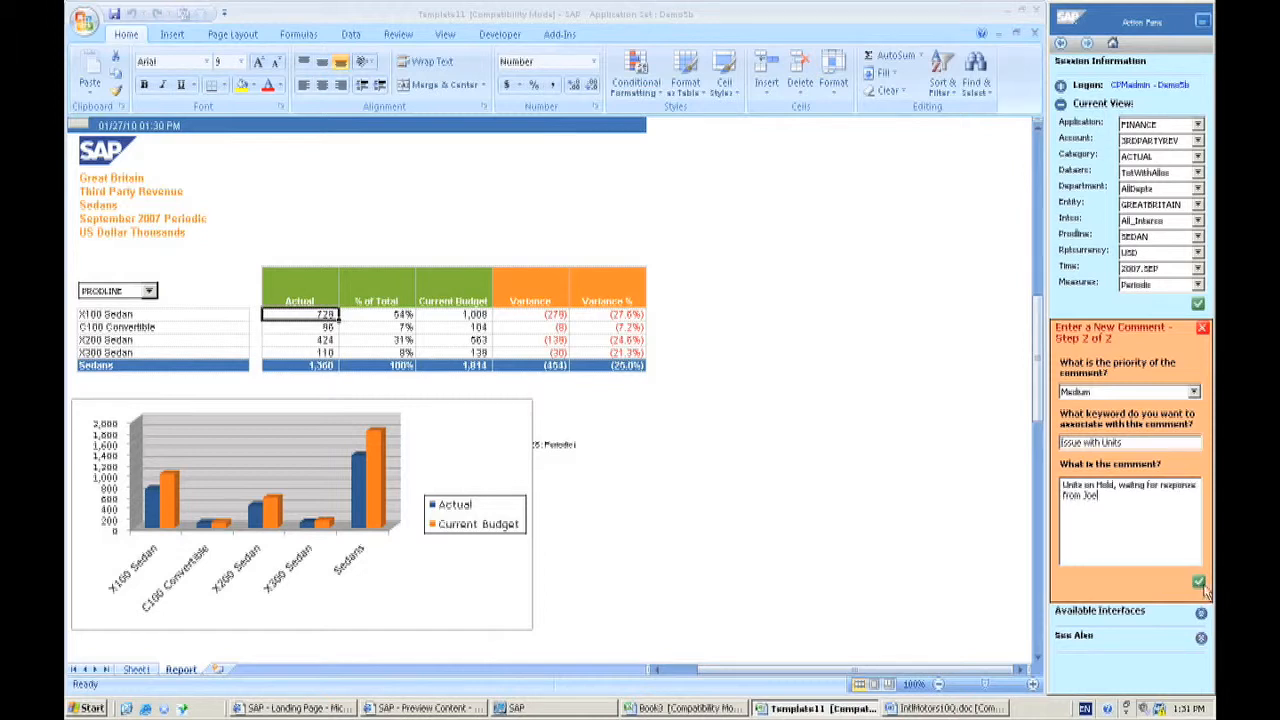
{"action": "left_click", "coordinate": [1196, 580]}
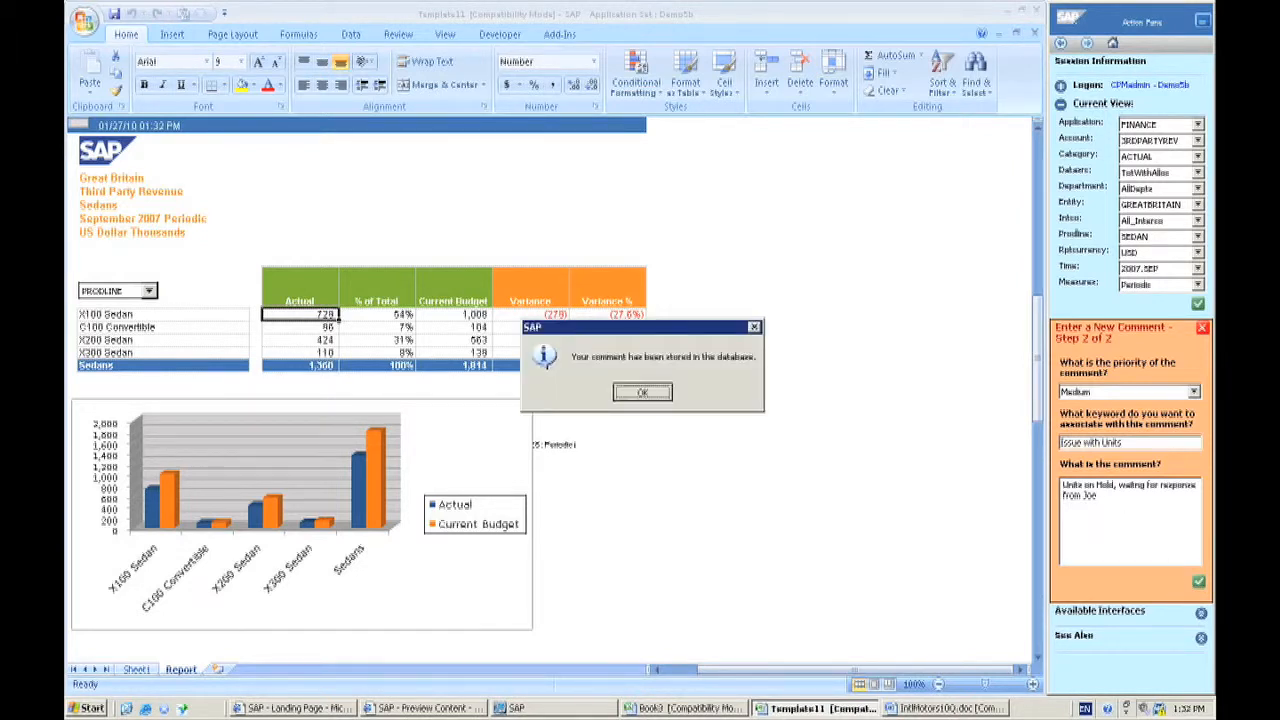
{"action": "left_click", "coordinate": [641, 392]}
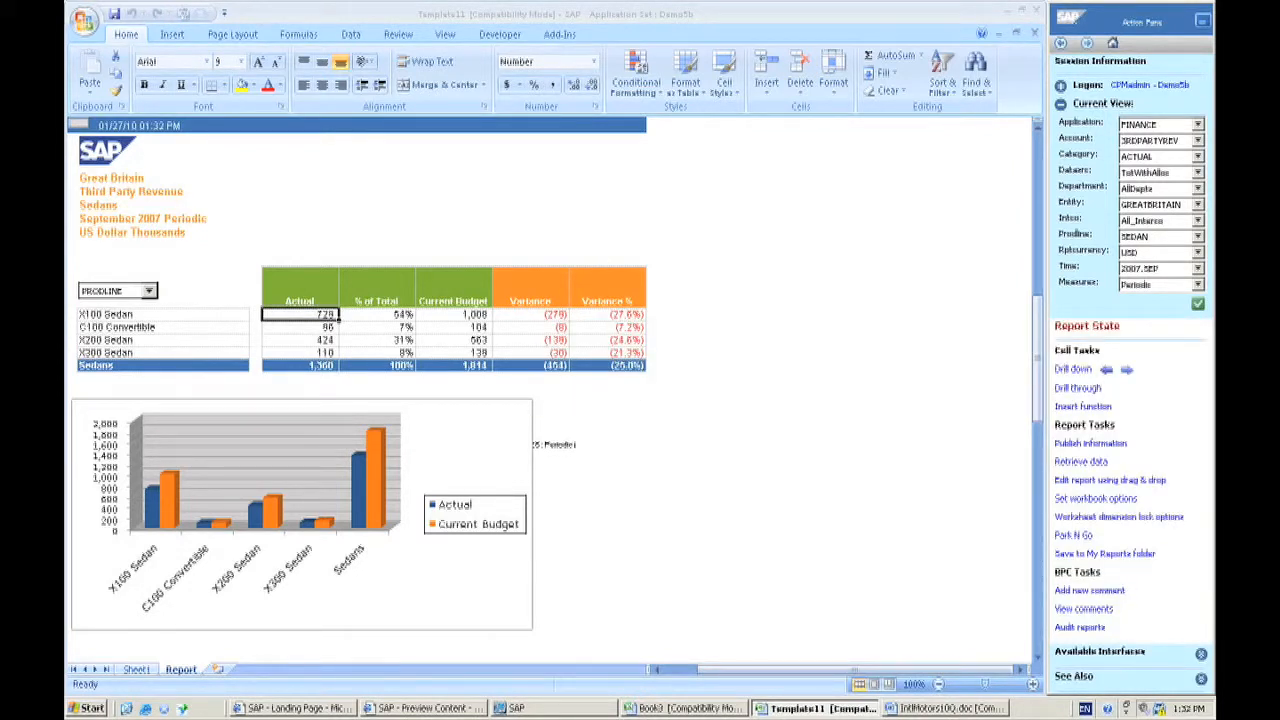
Drill back up to All Product Lines and down into Sedans again, and read the comment on the X100 Sedan Actual cell.
{"action": "left_click", "coordinate": [1106, 370]}
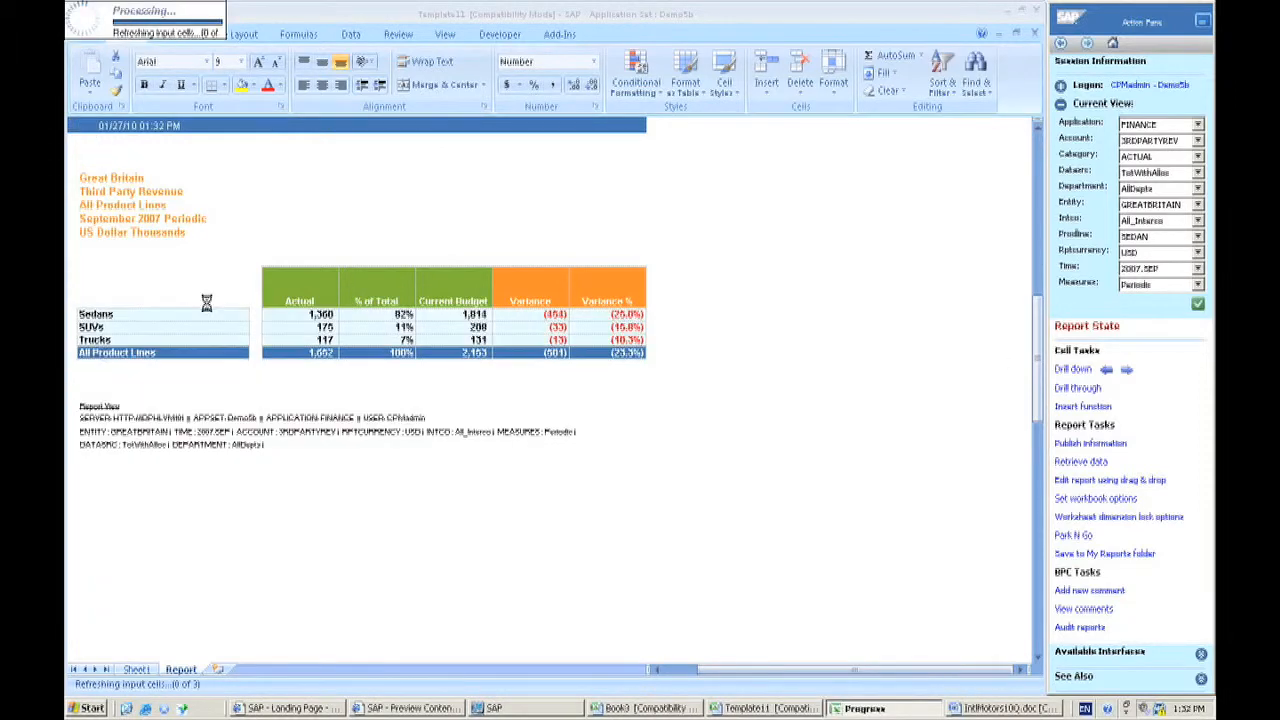
{"action": "left_click", "coordinate": [206, 314]}
{"action": "double_click", "coordinate": [206, 314]}
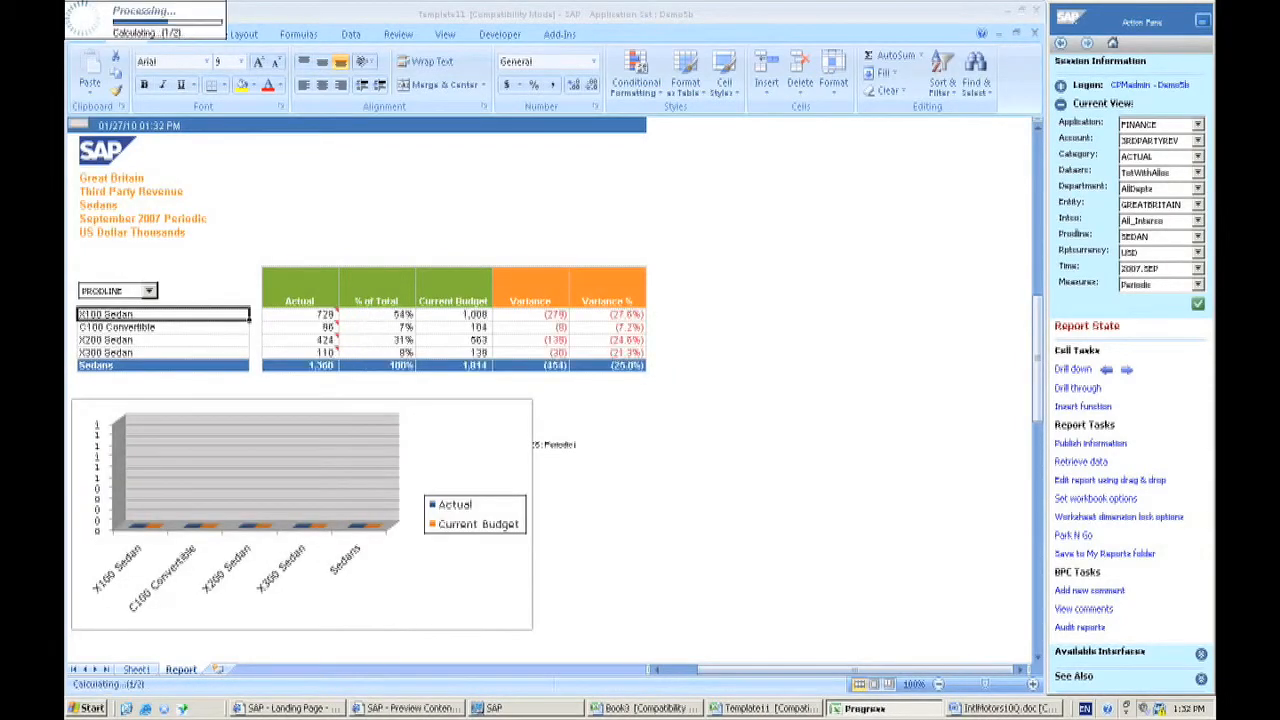
{"action": "mouse_move", "coordinate": [310, 314]}
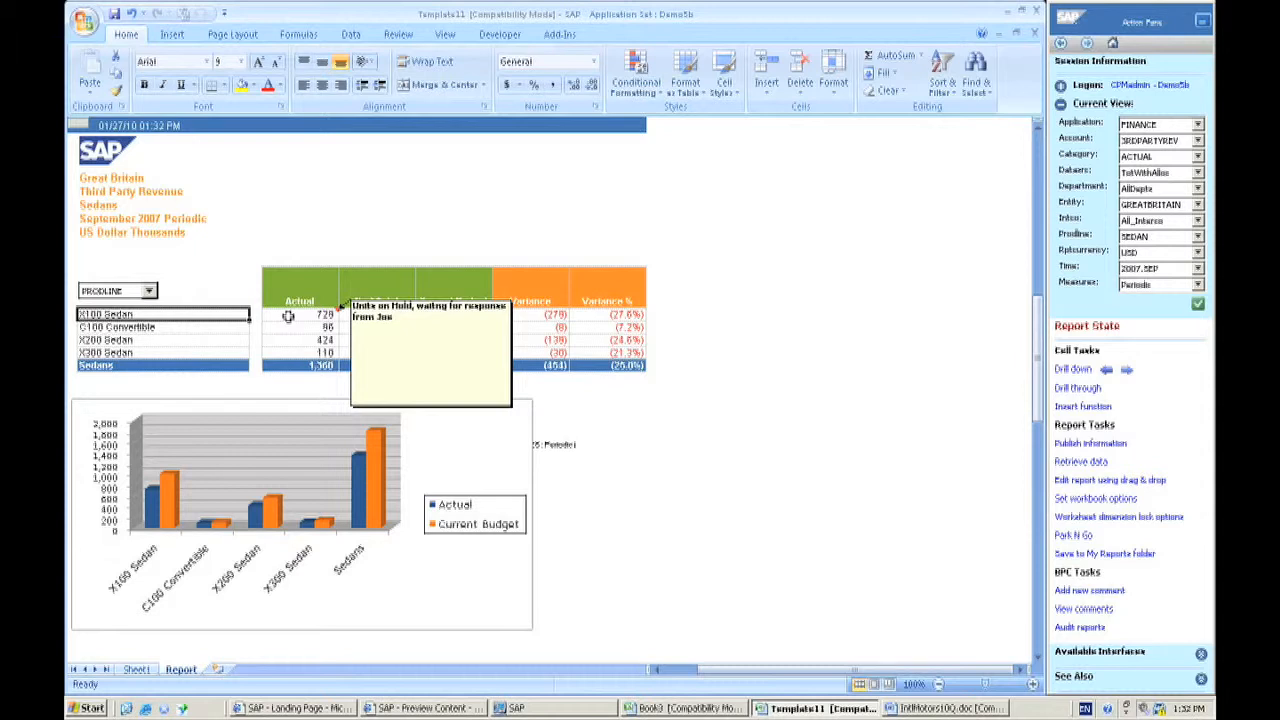
{"action": "left_click", "coordinate": [580, 233]}
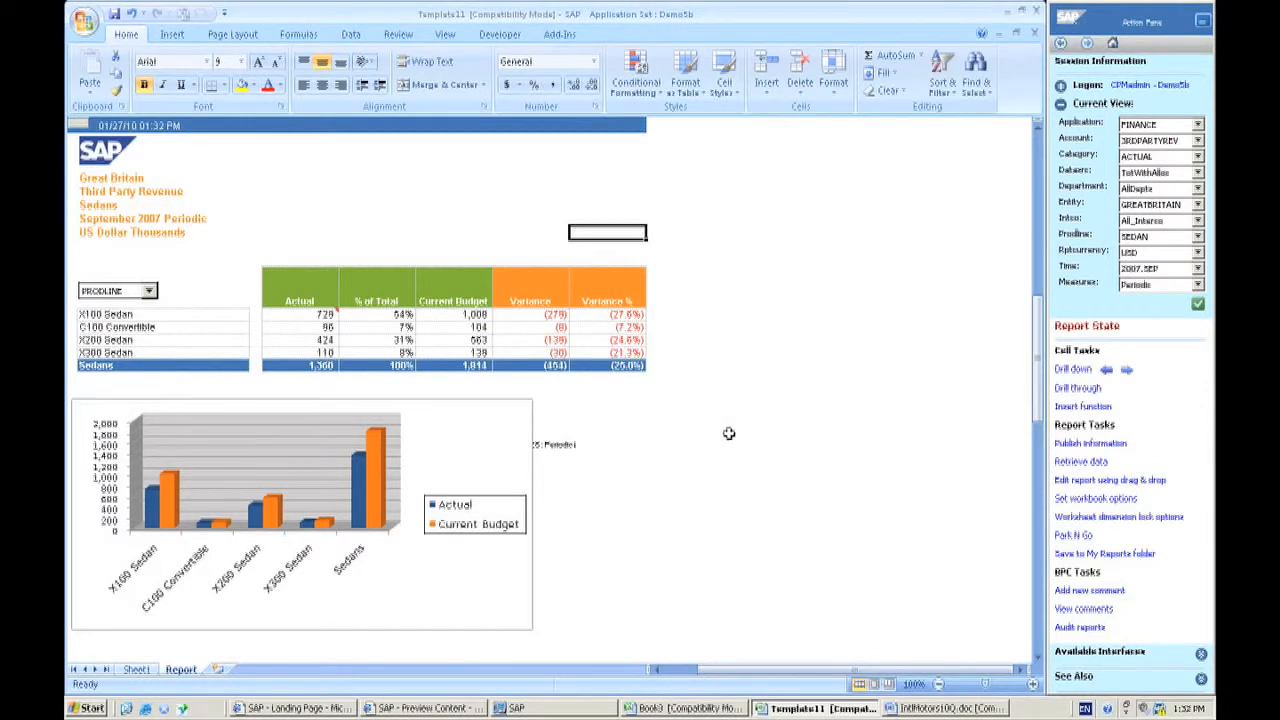
Switch to the IntlMotors10Q Word document and follow the contents link to Condensed Consolidated Financial Statements.
{"action": "left_click", "coordinate": [917, 711]}
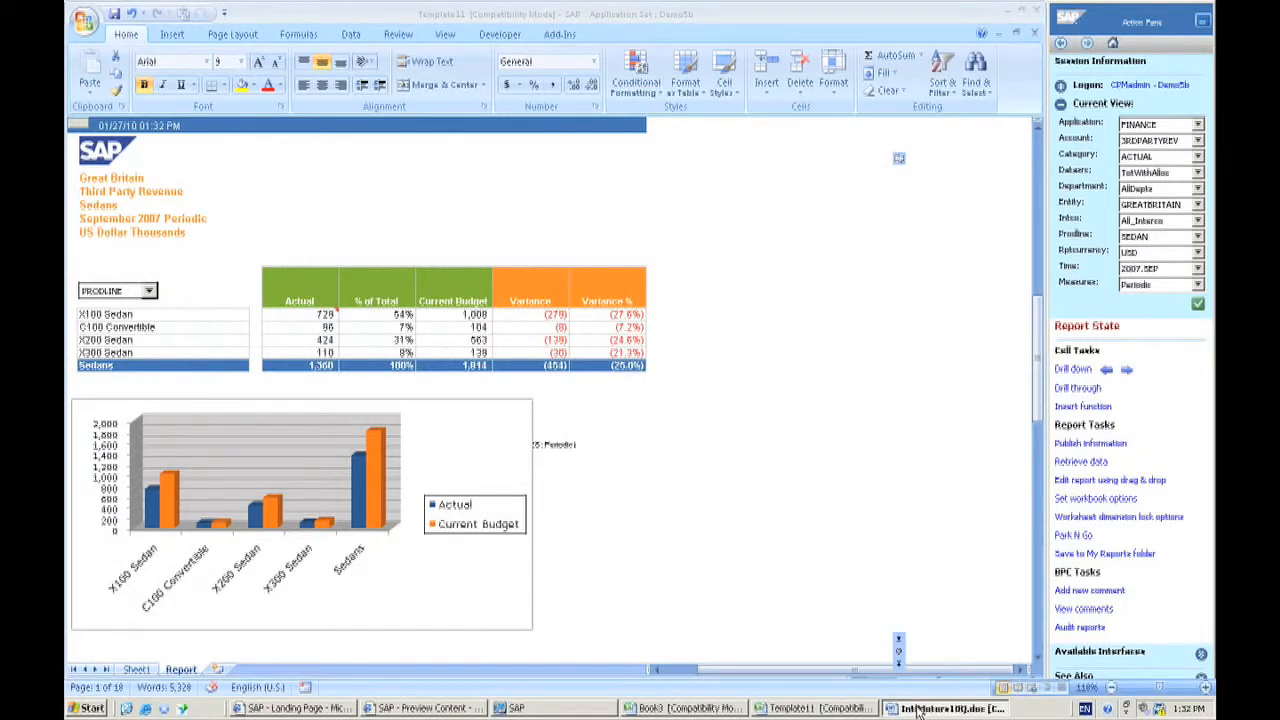
{"action": "scroll", "coordinate": [630, 400], "scroll_direction": "down", "scroll_amount": 3}
{"action": "key", "text": "Up"}
{"action": "key", "text": "Up"}
{"action": "key", "text": "Up"}
{"action": "key", "text": "Up"}
{"action": "key", "text": "Up"}
{"action": "key", "text": "Up"}
{"action": "key", "text": "Down"}
{"action": "key", "text": "Down"}
{"action": "key", "text": "Down"}
{"action": "key", "text": "Down"}
{"action": "key", "text": "Down"}
{"action": "key", "text": "Down"}
{"action": "key", "text": "Down"}
{"action": "key", "text": "Down"}
{"action": "key", "text": "Down"}
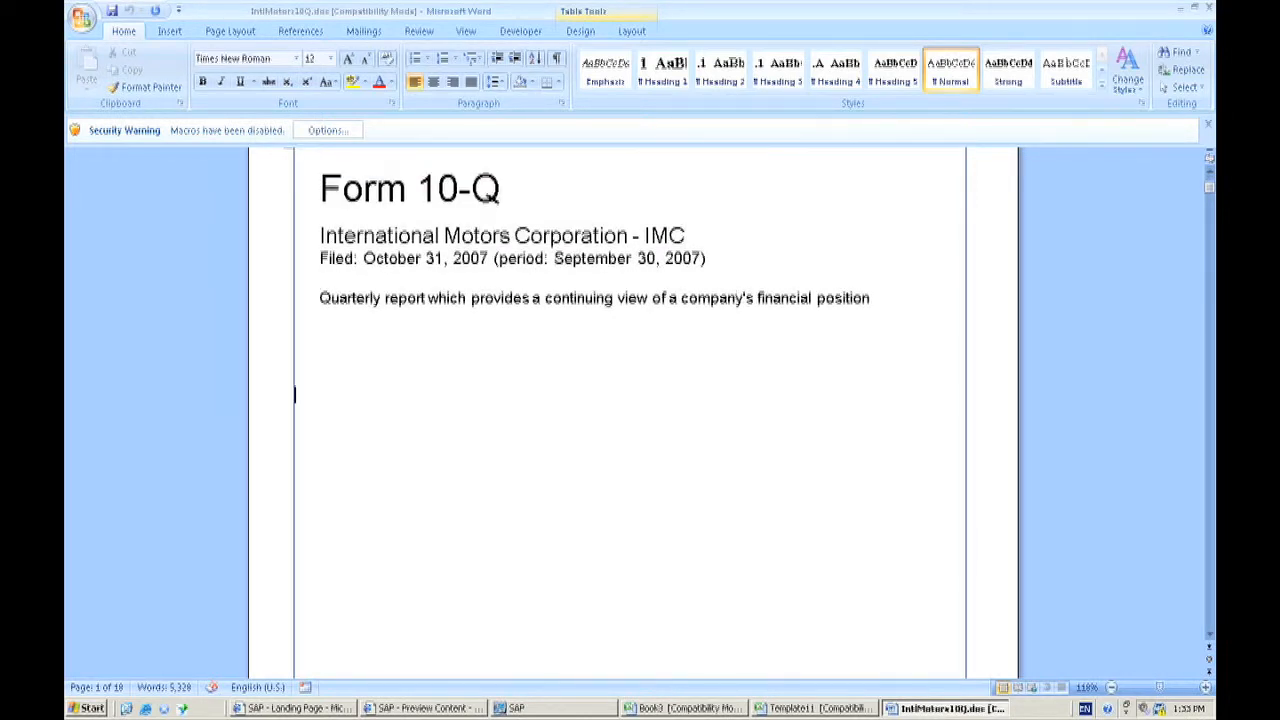
{"action": "key", "text": "Down"}
{"action": "key", "text": "Down"}
{"action": "key", "text": "Down"}
{"action": "key", "text": "Down"}
{"action": "key", "text": "Down"}
{"action": "key", "text": "Down"}
{"action": "key", "text": "Down"}
{"action": "key", "text": "Down"}
{"action": "key", "text": "Down"}
{"action": "key", "text": "Down"}
{"action": "key", "text": "Down"}
{"action": "key", "text": "Down"}
{"action": "key", "text": "Down"}
{"action": "key", "text": "Down"}
{"action": "key", "text": "Down"}
{"action": "key", "text": "Down"}
{"action": "key", "text": "Down"}
{"action": "key", "text": "Down"}
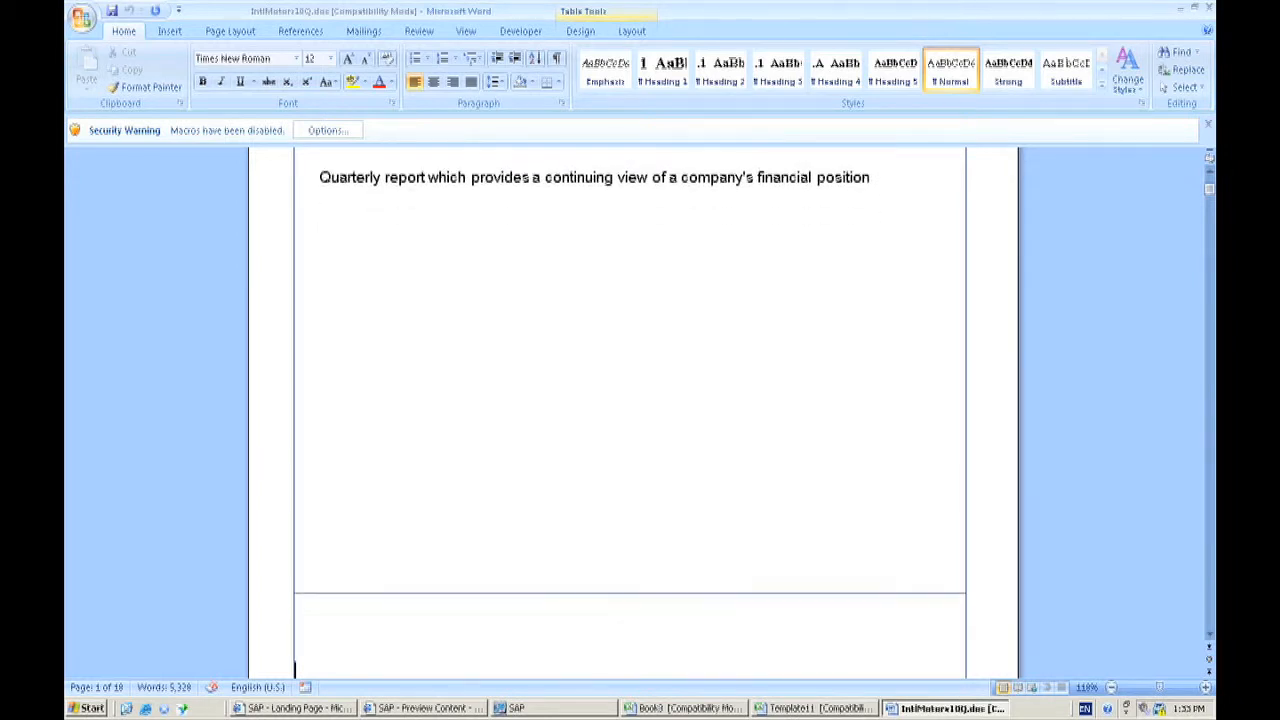
{"action": "key", "text": "Down"}
{"action": "key", "text": "Down"}
{"action": "key", "text": "Down"}
{"action": "key", "text": "Down"}
{"action": "key", "text": "Down"}
{"action": "key", "text": "Down"}
{"action": "key", "text": "Down"}
{"action": "key", "text": "Down"}
{"action": "key", "text": "Down"}
{"action": "key", "text": "Down"}
{"action": "key", "text": "Down"}
{"action": "key", "text": "Down"}
{"action": "key", "text": "Down"}
{"action": "key", "text": "Down"}
{"action": "key", "text": "Down"}
{"action": "key", "text": "Down"}
{"action": "key", "text": "Down"}
{"action": "key", "text": "Down"}
{"action": "key", "text": "Down"}
{"action": "key", "text": "Down"}
{"action": "key", "text": "Down"}
{"action": "key", "text": "Down"}
{"action": "key", "text": "Down"}
{"action": "key", "text": "Down"}
{"action": "key", "text": "Up"}
{"action": "key", "text": "Up"}
{"action": "key", "text": "Up"}
{"action": "key", "text": "Up"}
{"action": "key", "text": "Up"}
{"action": "key", "text": "Up"}
{"action": "key", "text": "Up"}
{"action": "key", "text": "Up"}
{"action": "key", "text": "Up"}
{"action": "key", "text": "Up"}
{"action": "key", "text": "Up"}
{"action": "key", "text": "Up"}
{"action": "key", "text": "Up"}
{"action": "key", "text": "Up"}
{"action": "key", "text": "Up"}
{"action": "key", "text": "Up"}
{"action": "key", "text": "Up"}
{"action": "key", "text": "Up"}
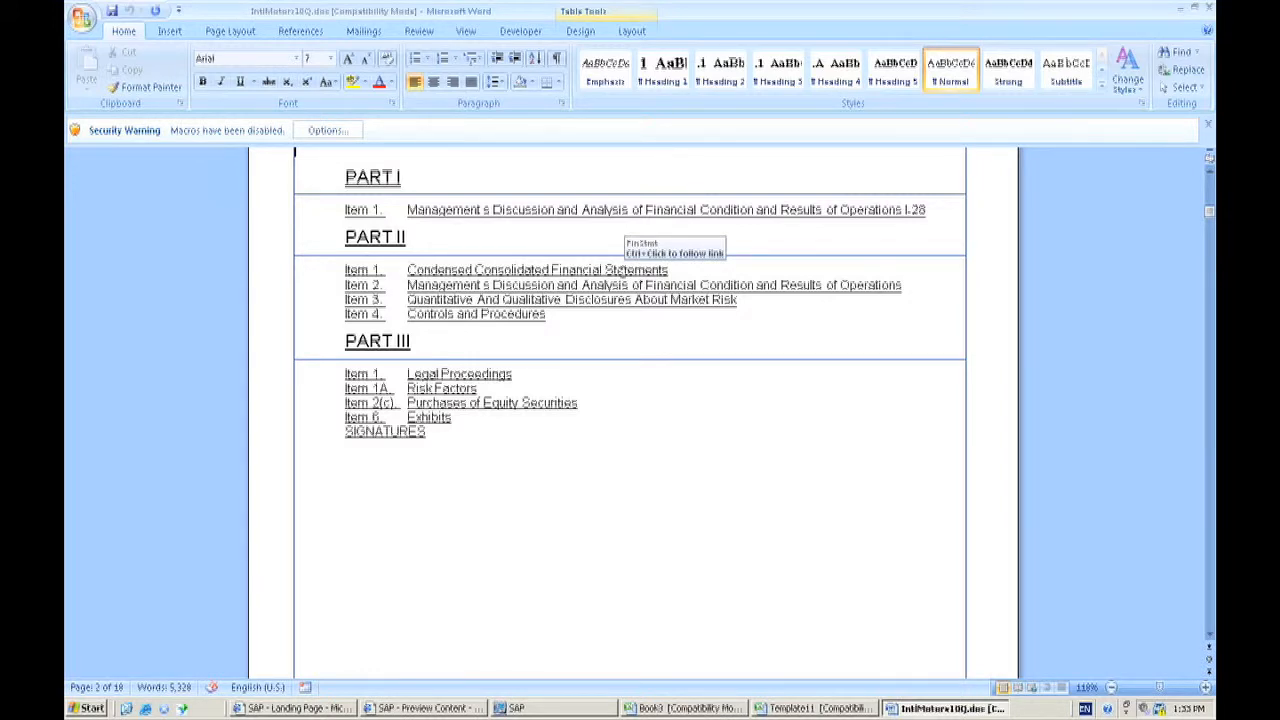
{"action": "left_click", "coordinate": [622, 270], "text": "ctrl"}
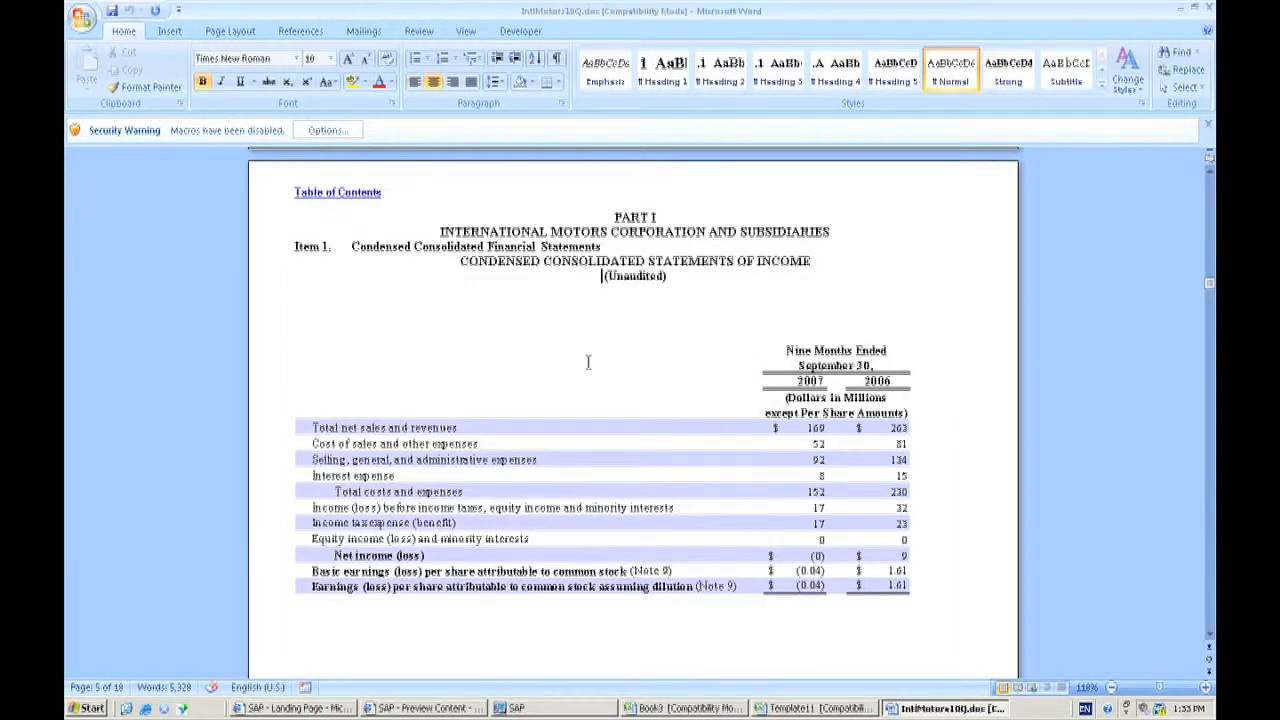
Open the embedded income statement worksheet for editing and set the period in cell D1 to 2007.SEP.
{"action": "left_click", "coordinate": [578, 404]}
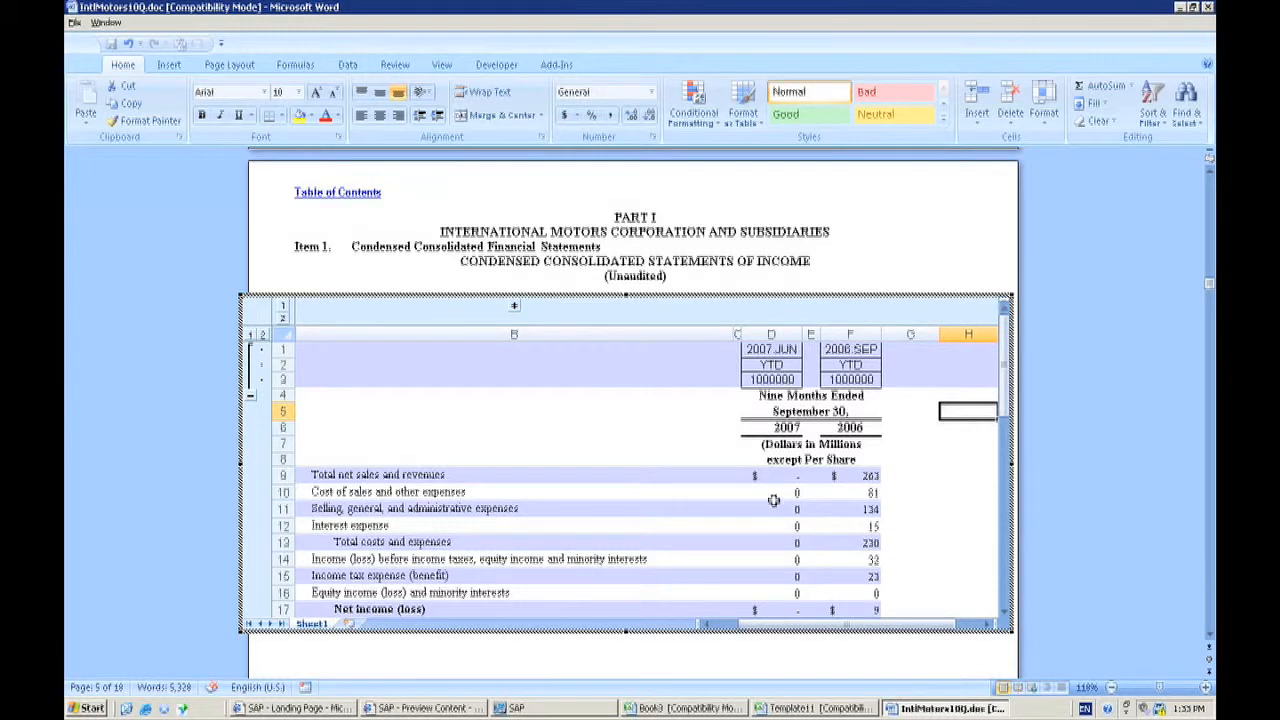
{"action": "left_click", "coordinate": [785, 348]}
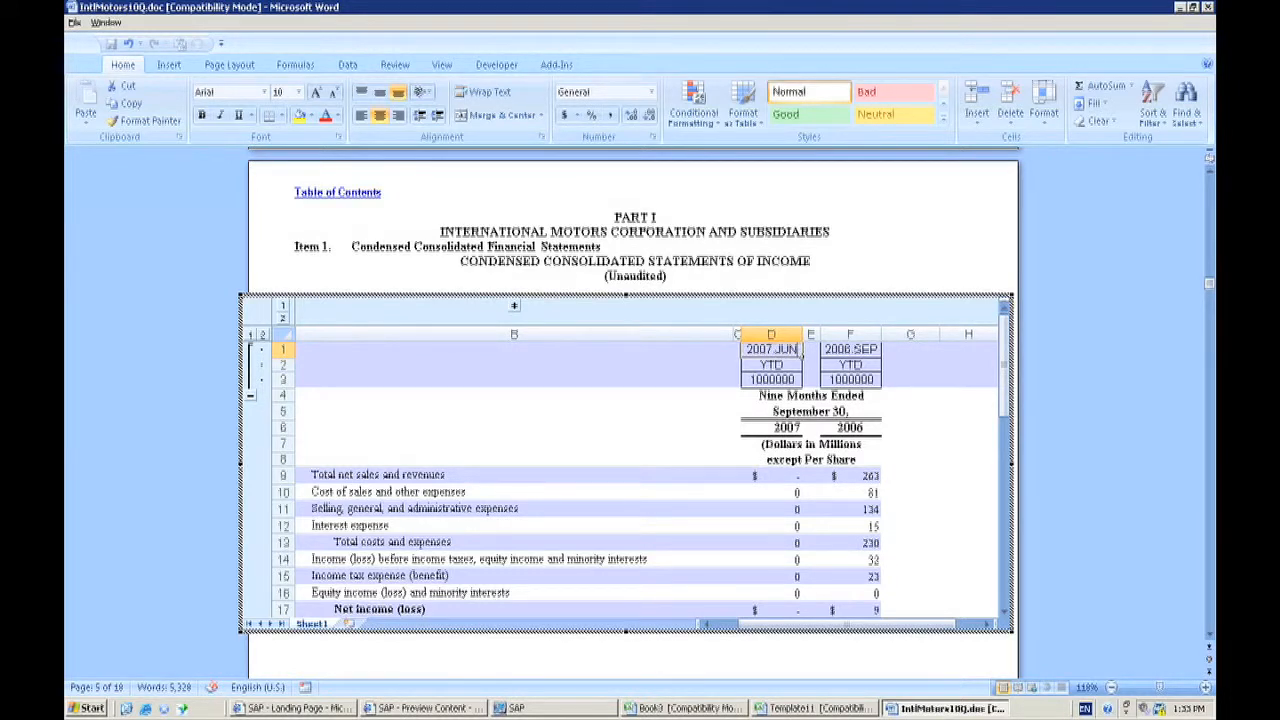
{"action": "key", "text": "F2"}
{"action": "key", "text": "BackSpace"}
{"action": "key", "text": "BackSpace"}
{"action": "key", "text": "BackSpace"}
{"action": "key", "text": "BackSpace"}
{"action": "type", "text": "SEP"}
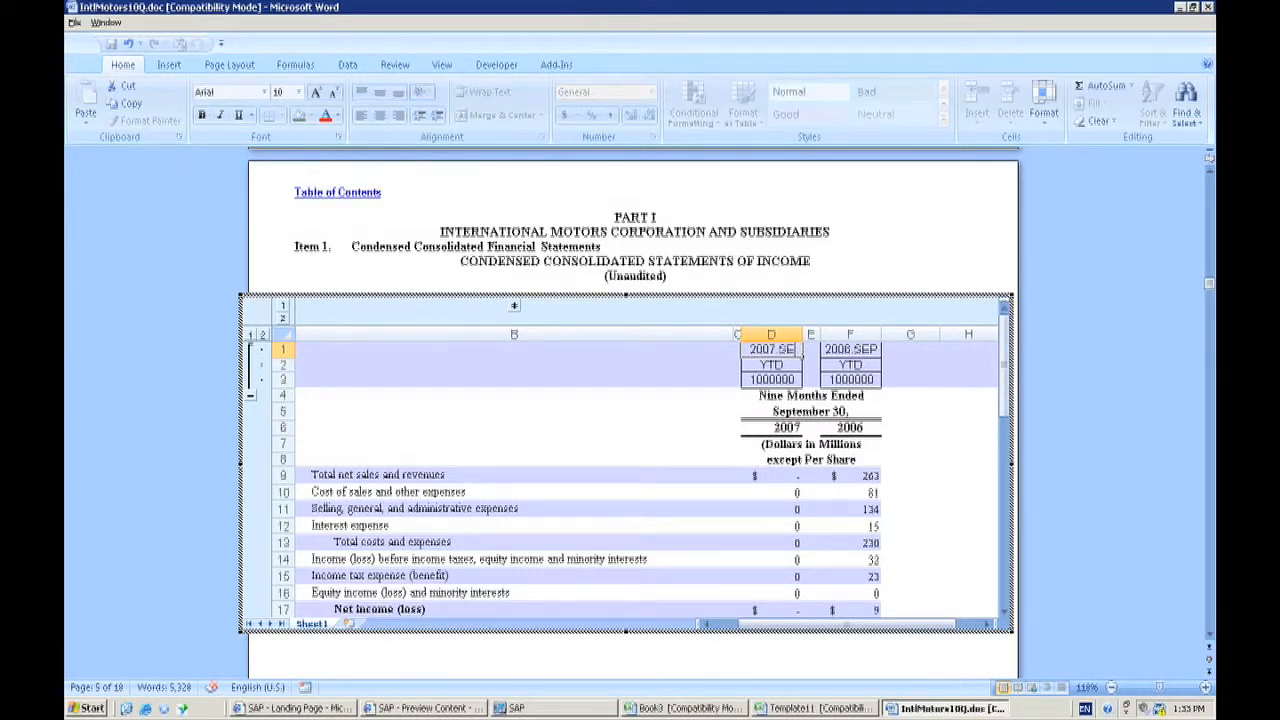
{"action": "left_click", "coordinate": [726, 508]}
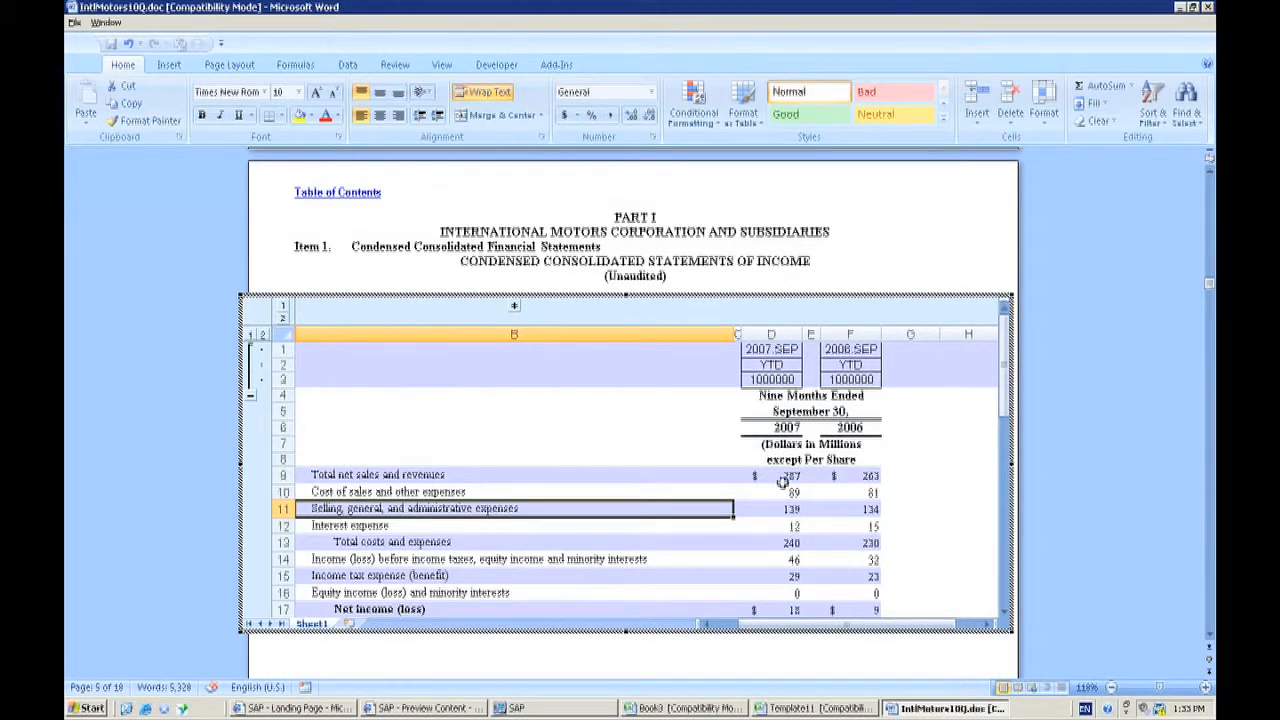
{"action": "left_click", "coordinate": [666, 432]}
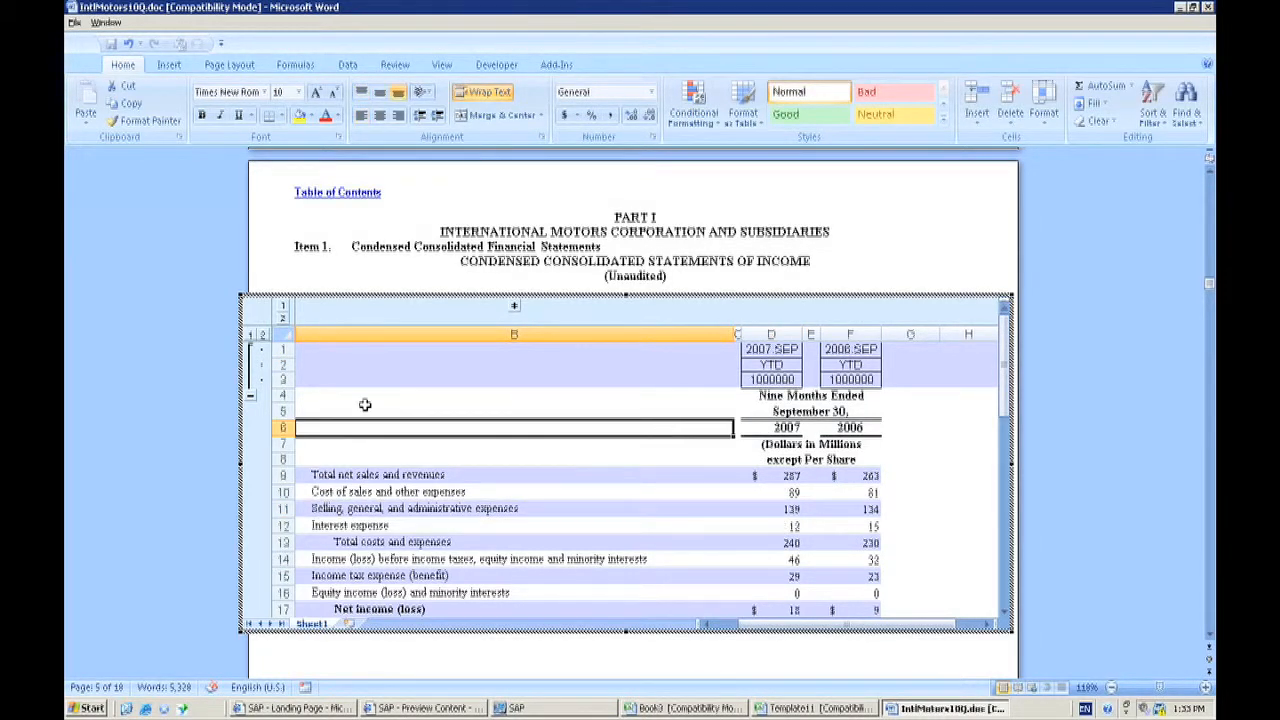
Collapse the grouped header rows 1 to 3 of the embedded worksheet, return to the document text and save the document.
{"action": "left_click", "coordinate": [253, 400]}
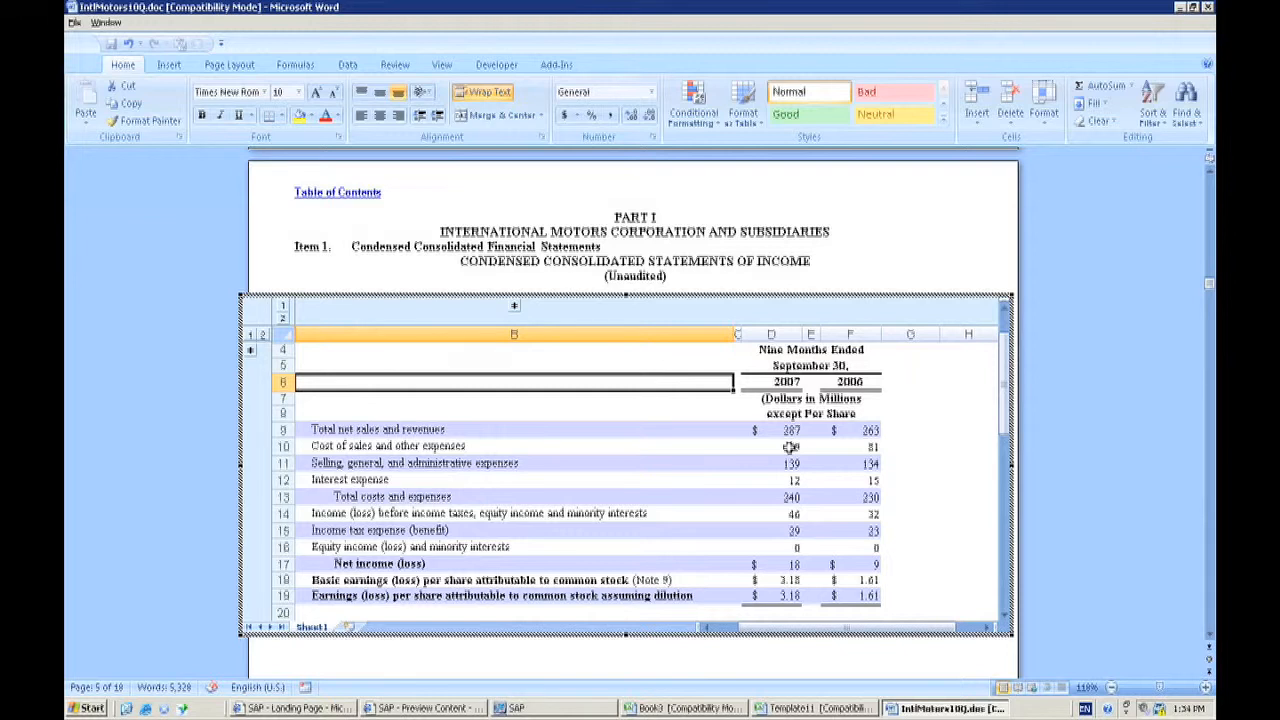
{"action": "left_click", "coordinate": [725, 280]}
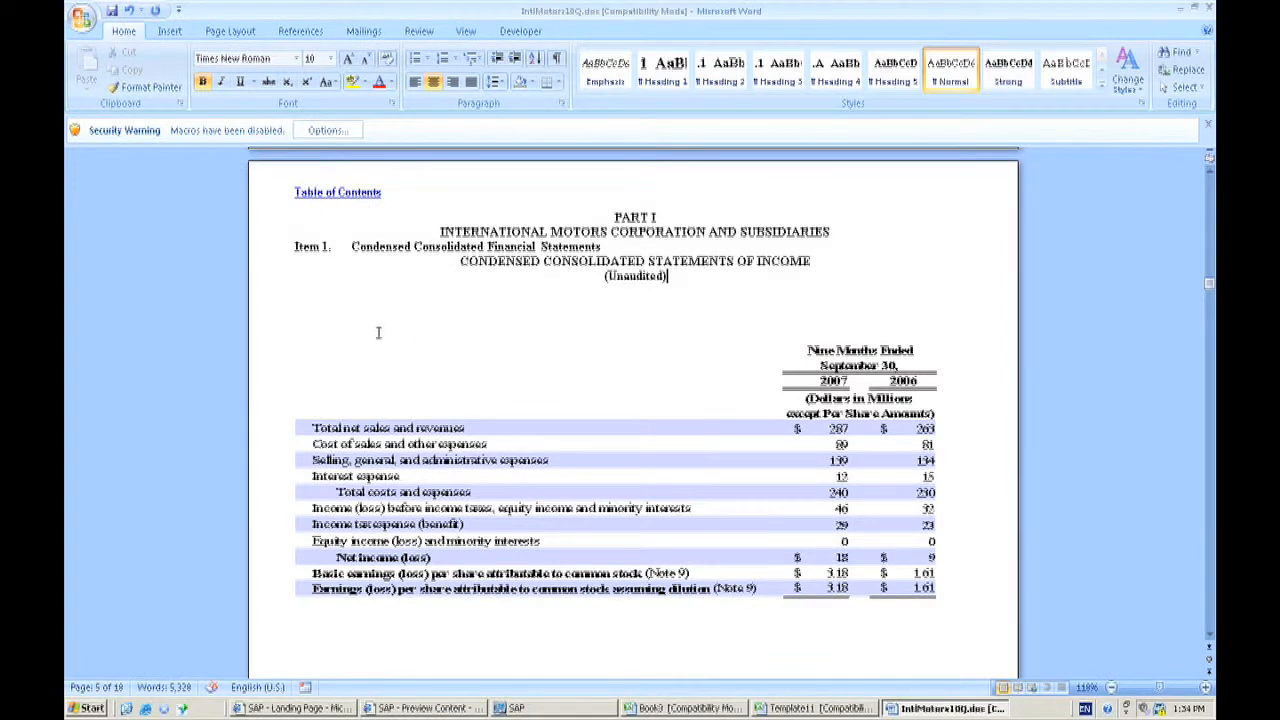
{"action": "left_click", "coordinate": [113, 14]}
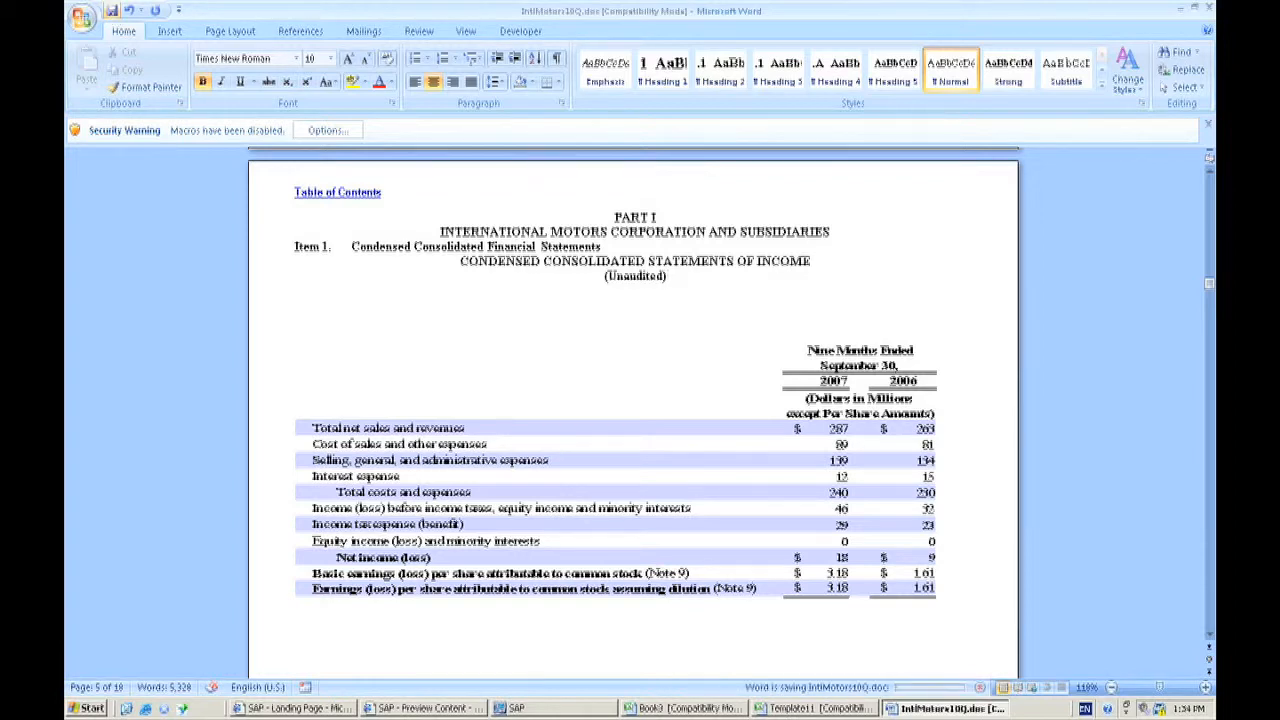
Switch to Business Planning and Consolidation Administration and open the member sheet of the ProdLine dimension.
{"action": "left_click", "coordinate": [573, 712]}
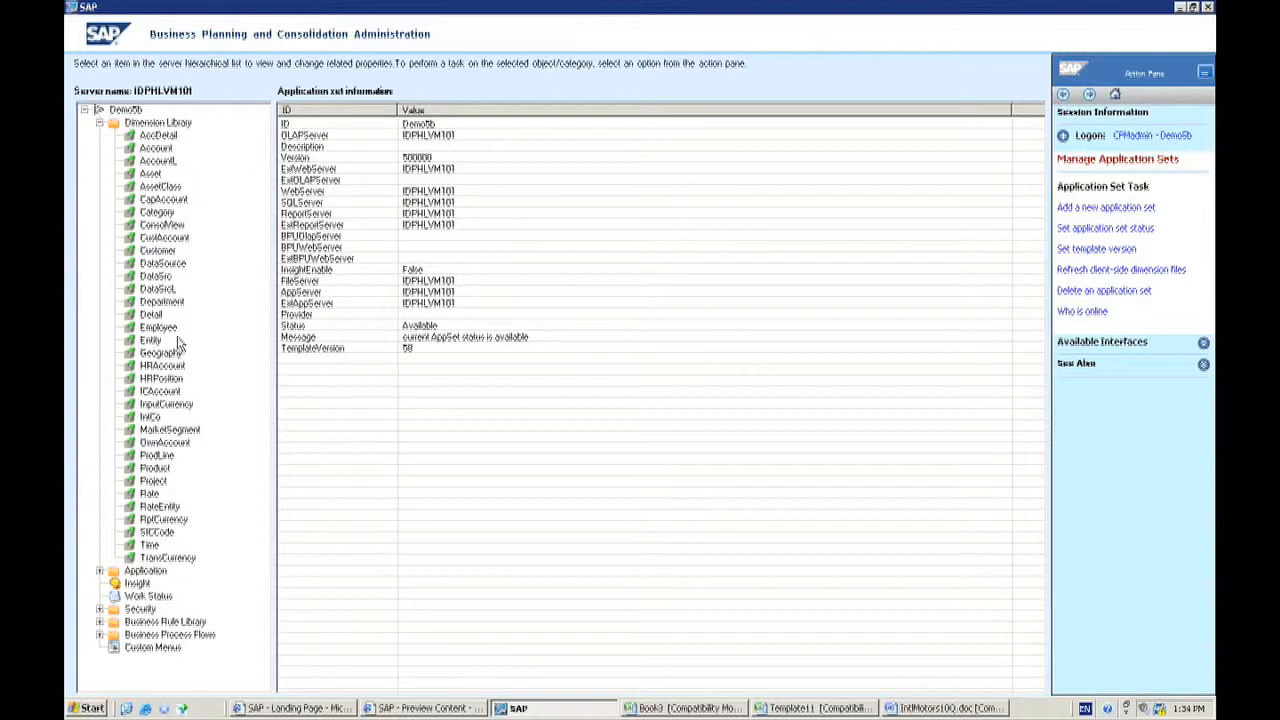
{"action": "left_click", "coordinate": [150, 455]}
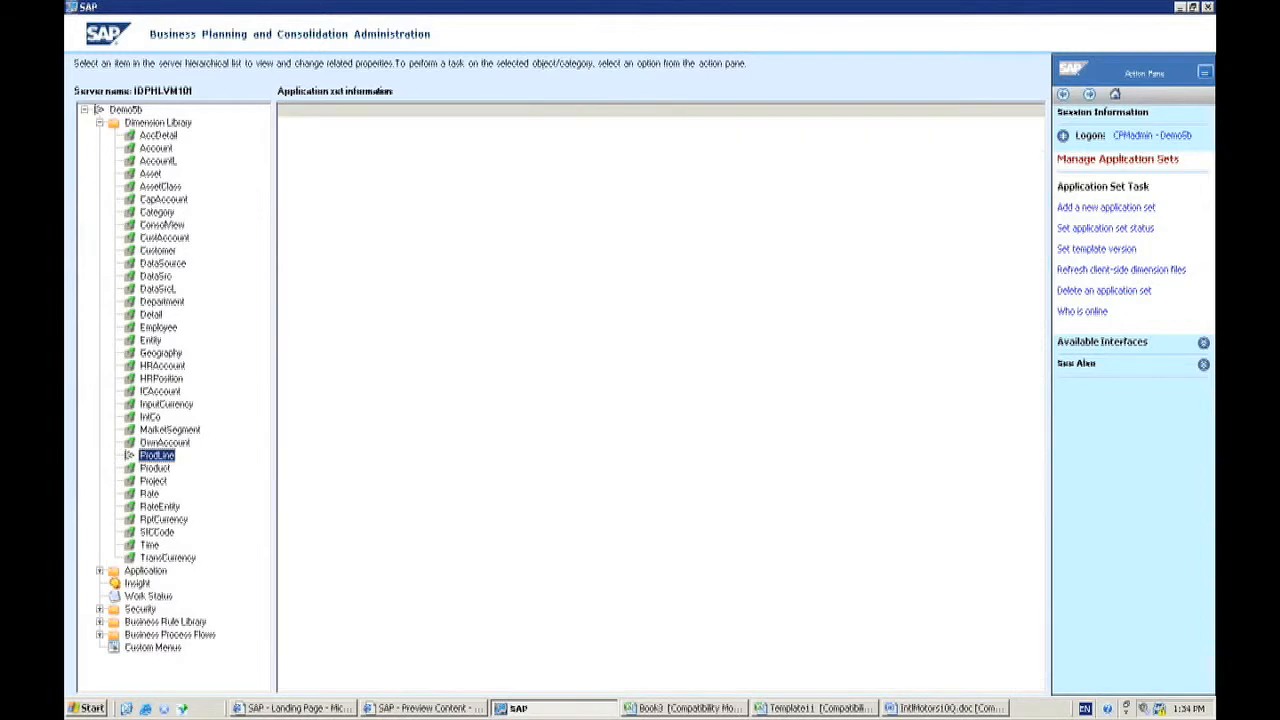
{"action": "left_click", "coordinate": [1111, 390]}
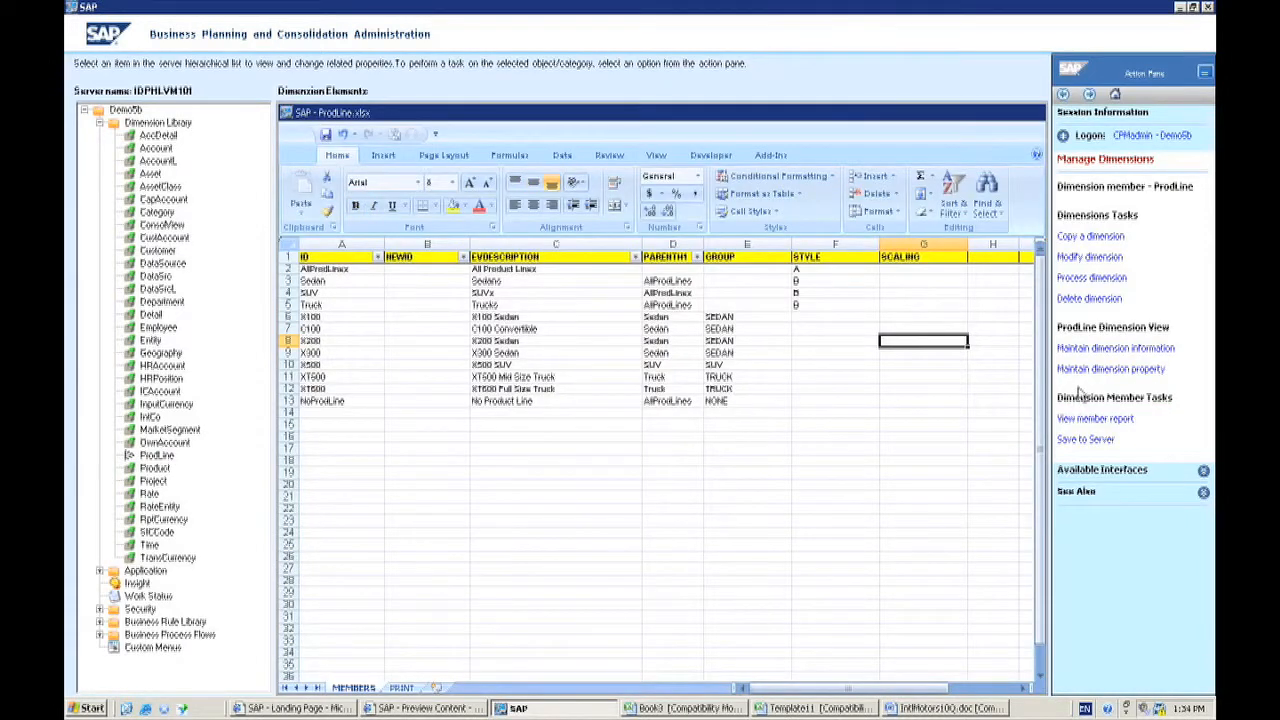
Copy the X100 member row of the ProdLine sheet into the empty row 14.
{"action": "left_click", "coordinate": [361, 316]}
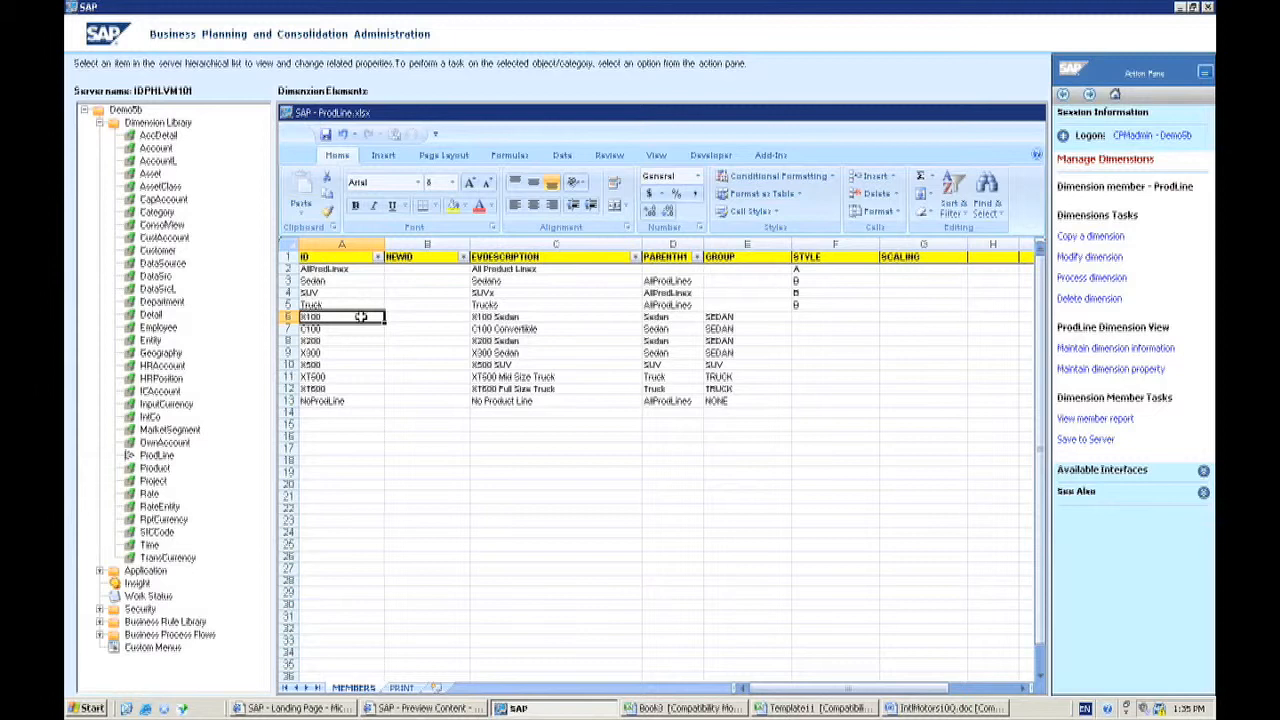
{"action": "left_click", "coordinate": [286, 316]}
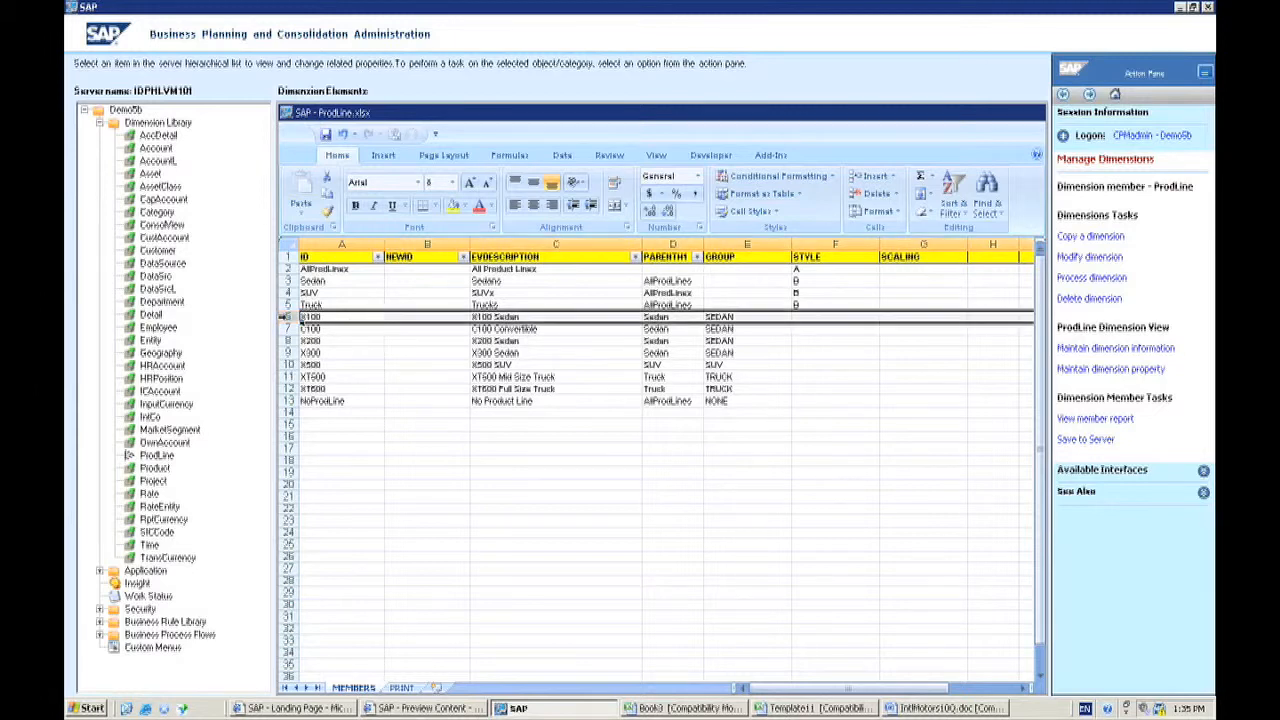
{"action": "key", "text": "ctrl+c"}
{"action": "left_click", "coordinate": [337, 414]}
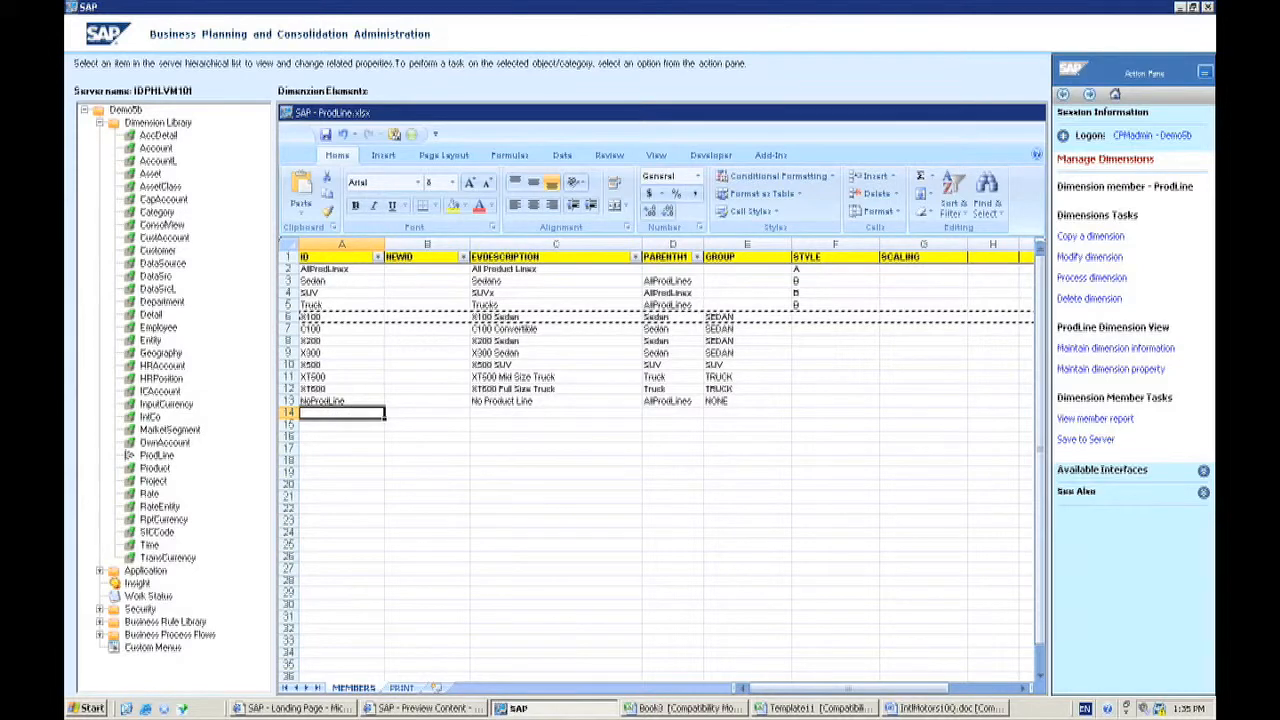
{"action": "key", "text": "ctrl+v"}
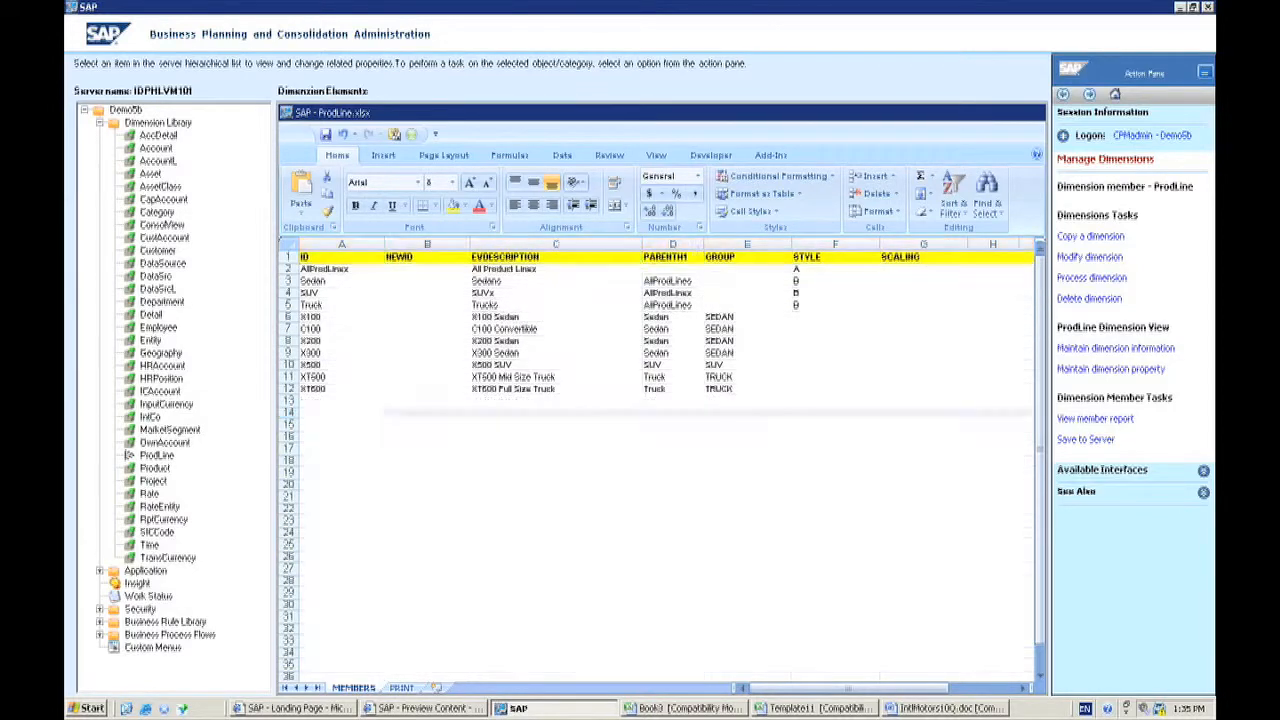
Set the ID of the copied member in row 14 to X555.
{"action": "left_click", "coordinate": [345, 412]}
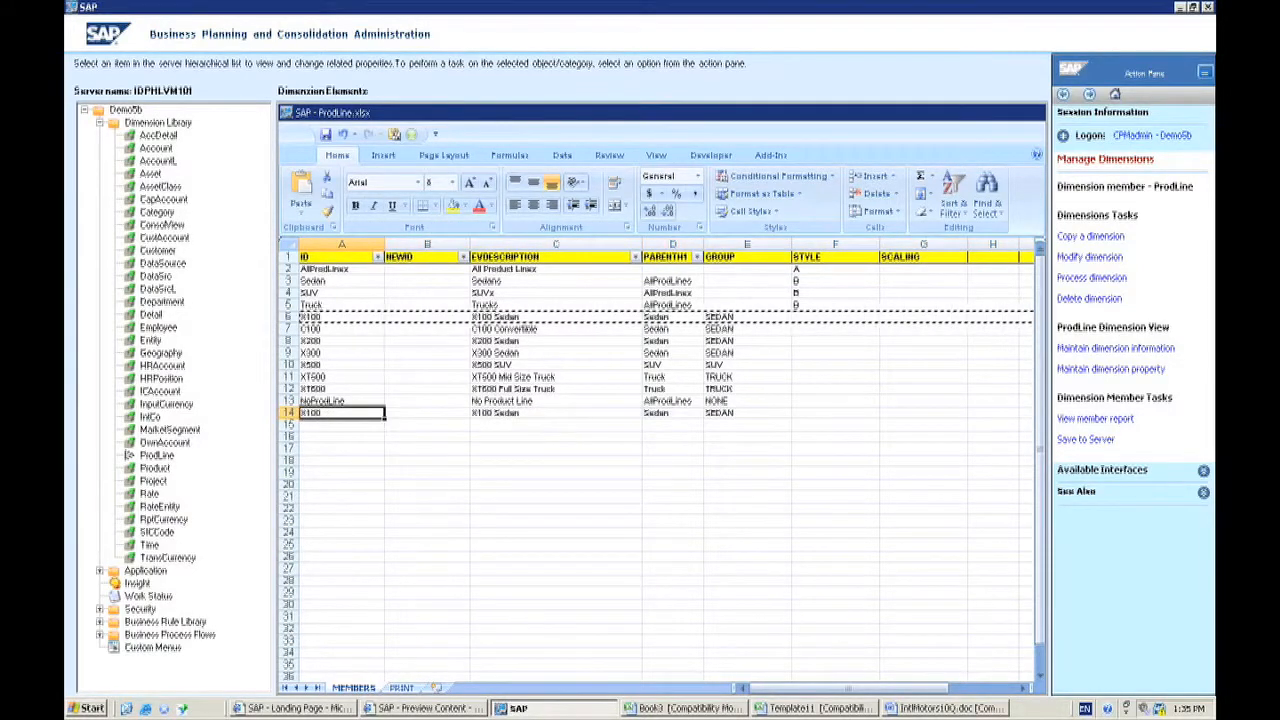
{"action": "type", "text": "X"}
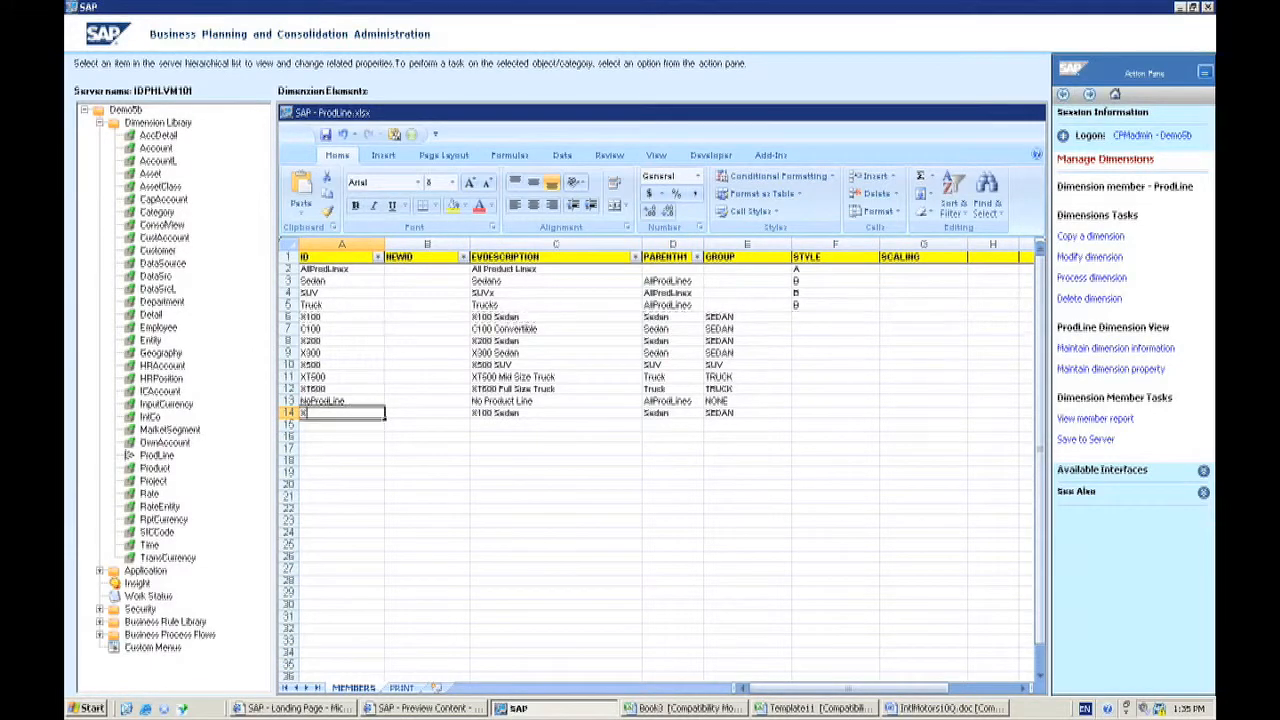
{"action": "type", "text": "555"}
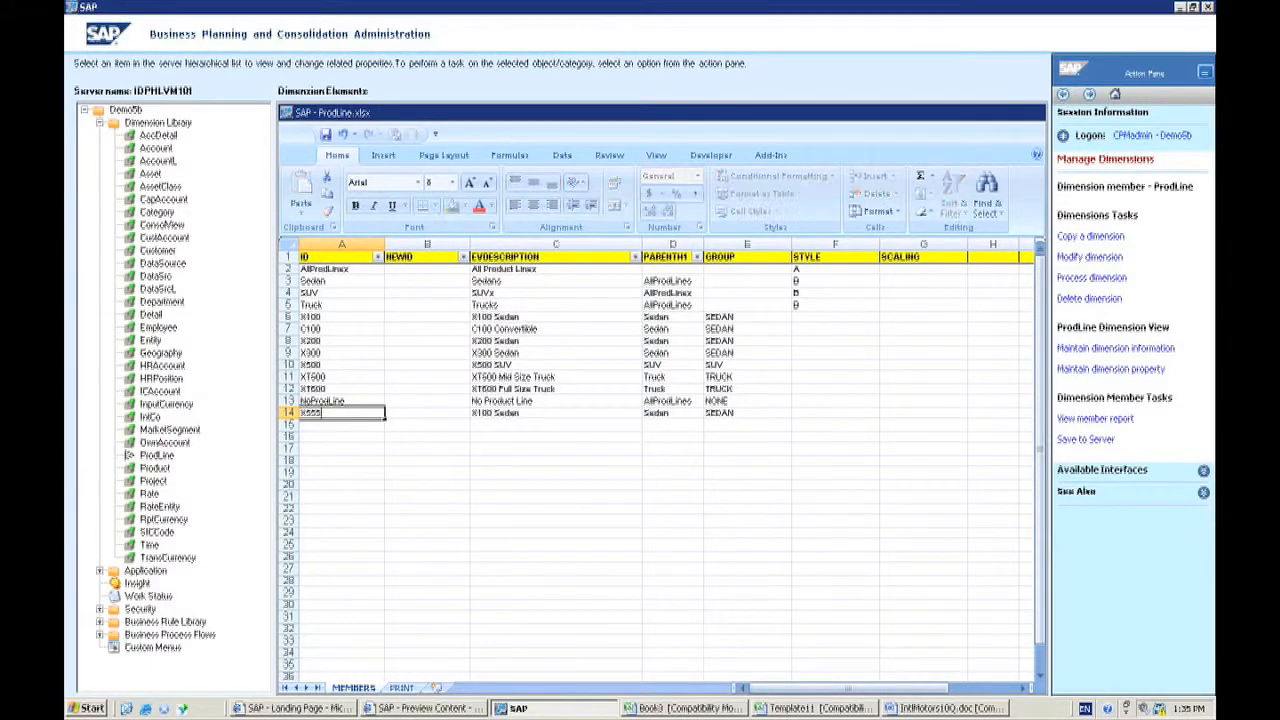
{"action": "key", "text": "Return"}
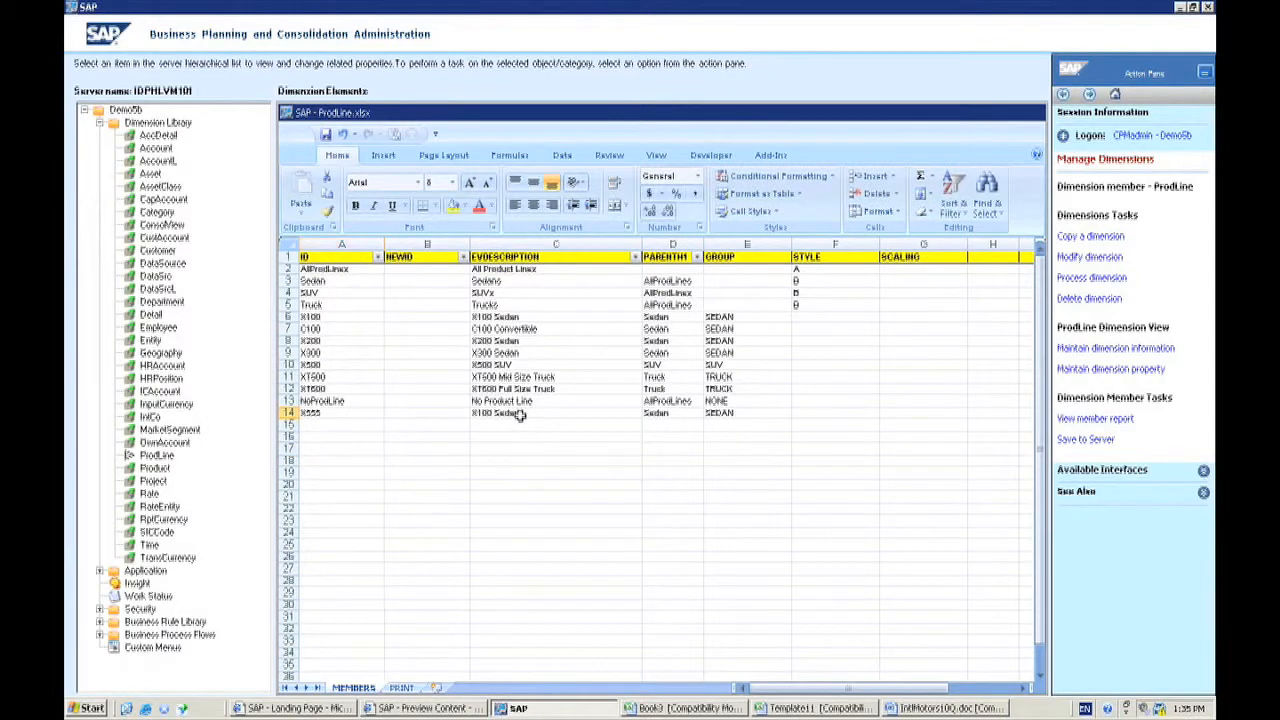
Set the description of the X555 member in row 14 to X555 Hybrid.
{"action": "left_click", "coordinate": [519, 414]}
{"action": "type", "text": "X555"}
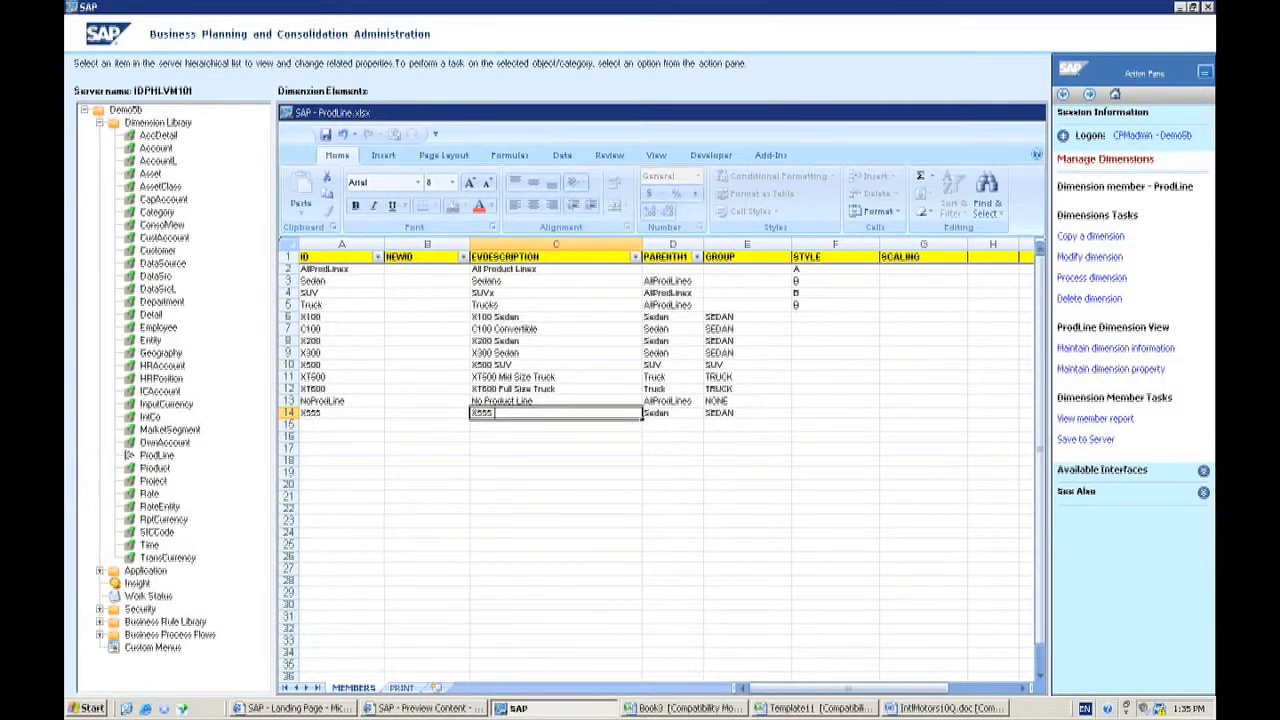
{"action": "type", "text": " Hybrid"}
{"action": "key", "text": "BackSpace"}
{"action": "key", "text": "BackSpace"}
{"action": "key", "text": "BackSpace"}
{"action": "key", "text": "BackSpace"}
{"action": "key", "text": "BackSpace"}
{"action": "key", "text": "BackSpace"}
{"action": "key", "text": "BackSpace"}
{"action": "key", "text": "BackSpace"}
{"action": "key", "text": "BackSpace"}
{"action": "key", "text": "BackSpace"}
{"action": "key", "text": "BackSpace"}
{"action": "key", "text": "Escape"}
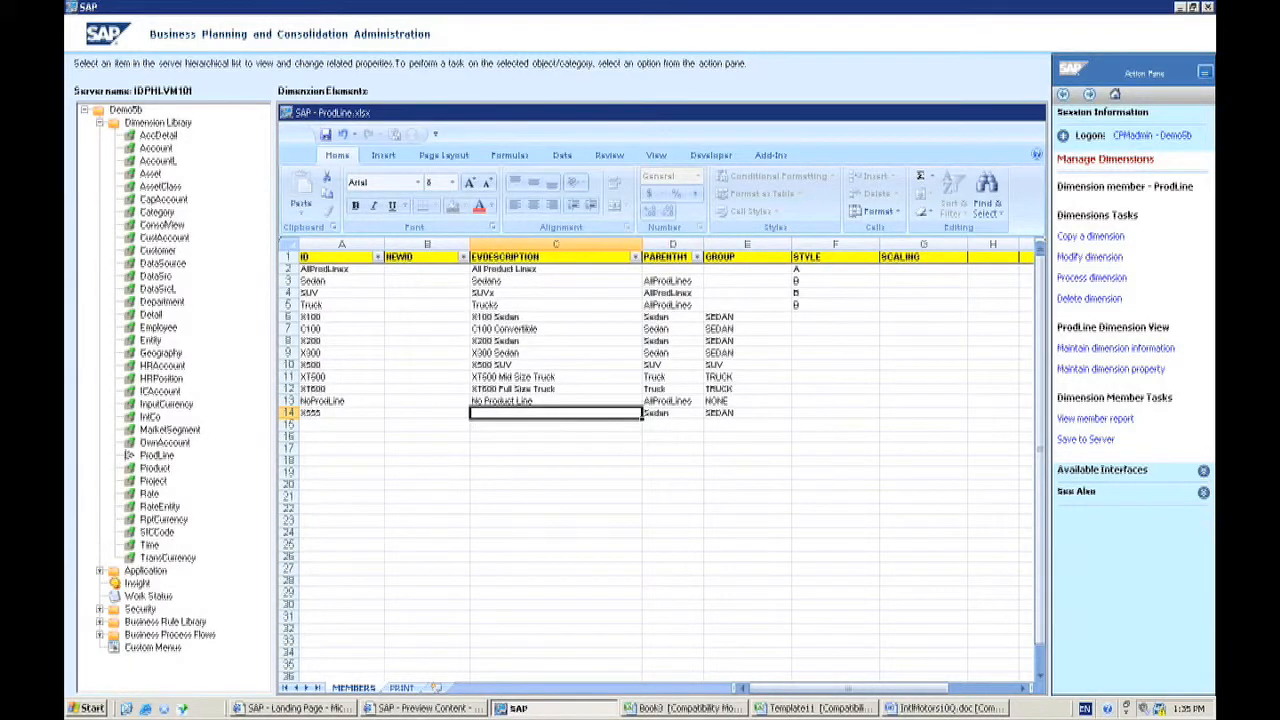
{"action": "type", "text": "X555 Hybrid"}
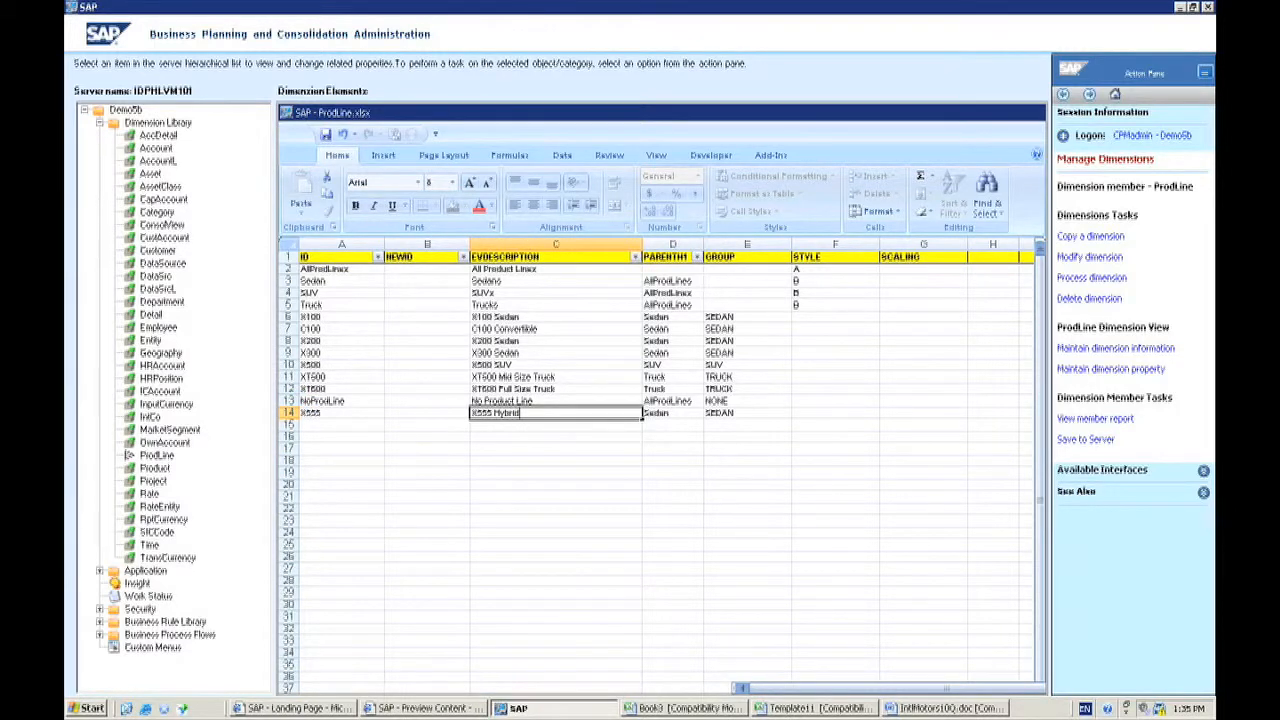
{"action": "left_click", "coordinate": [527, 459]}
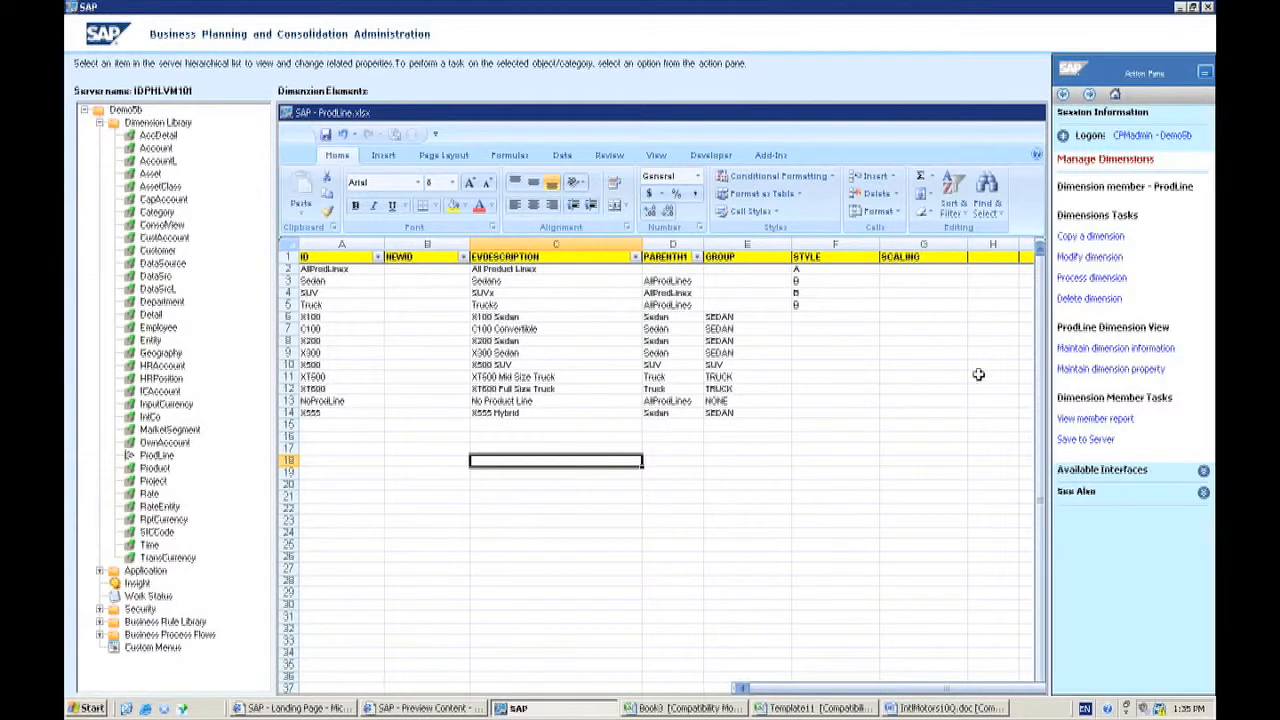
Save the ProdLine members to the server and process the dimension for the Finance and FinanceDetail applications with the system taken offline.
{"action": "left_click", "coordinate": [1064, 439]}
{"action": "left_click", "coordinate": [1084, 279]}
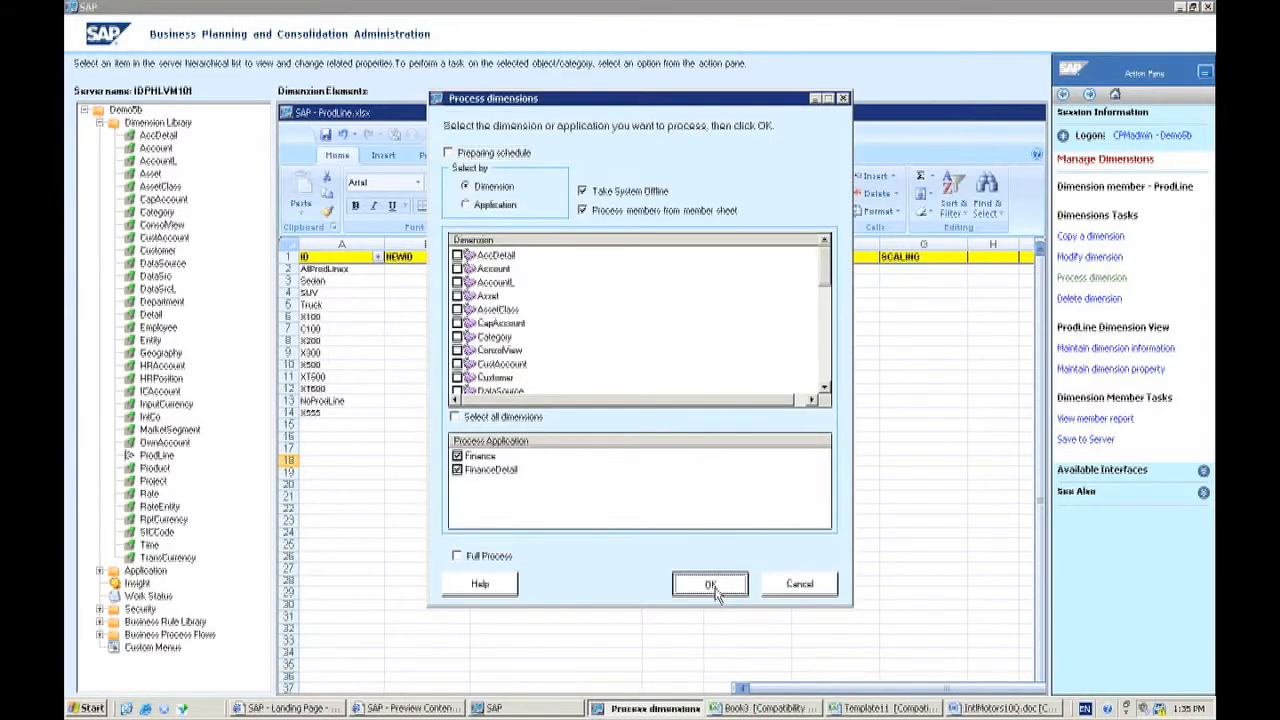
{"action": "left_click", "coordinate": [709, 583]}
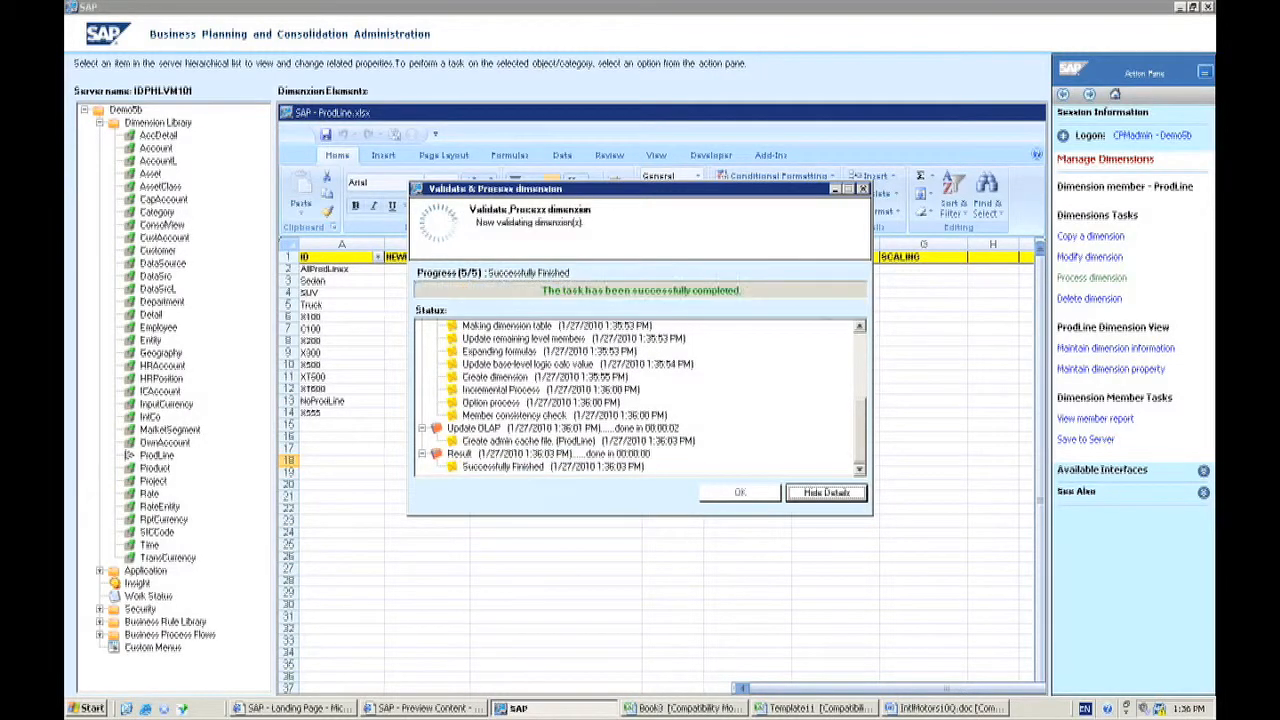
{"action": "left_click", "coordinate": [727, 496]}
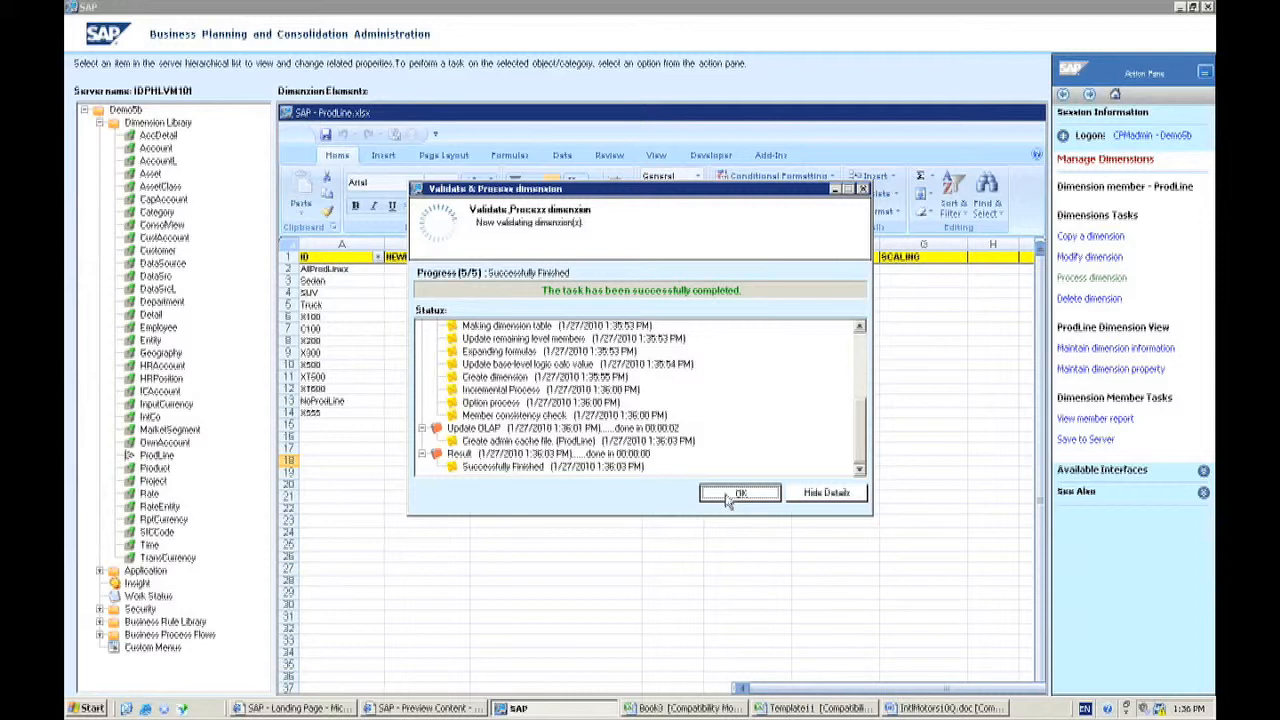
{"action": "left_click", "coordinate": [738, 494]}
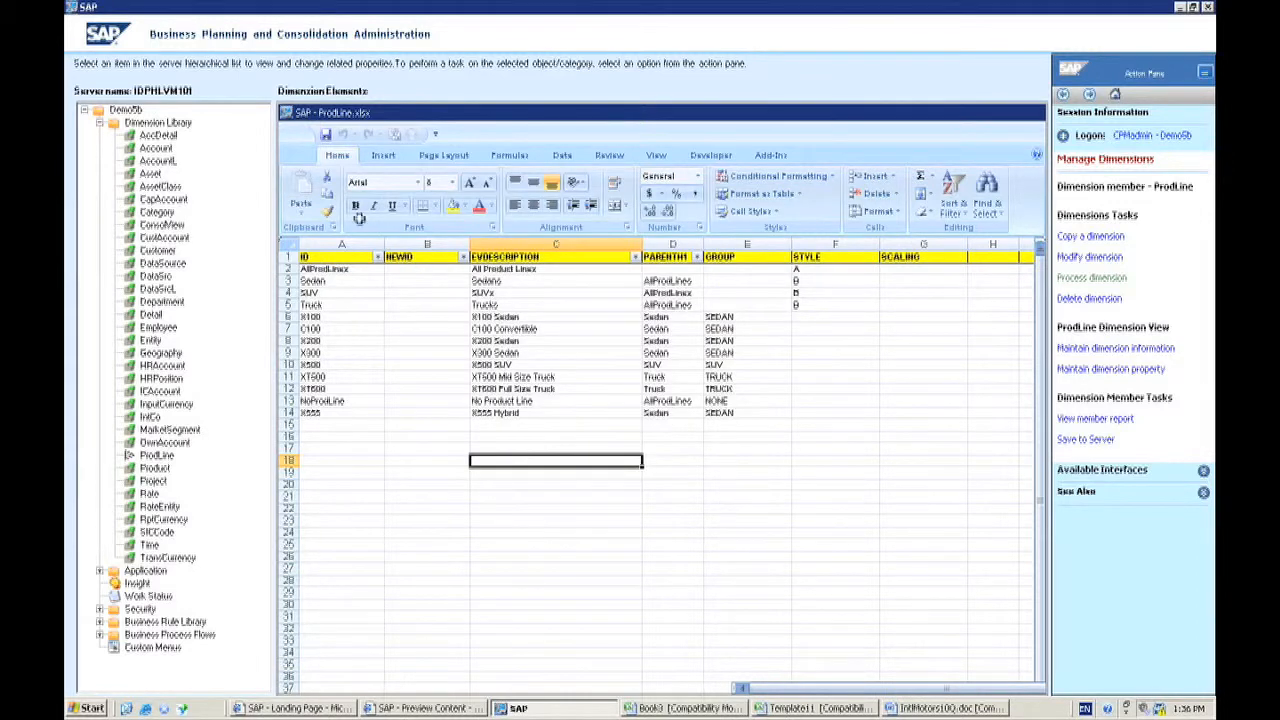
Set the status of the Demo5b application set to Available, update it, and collapse the Dimension Library.
{"action": "left_click", "coordinate": [127, 109]}
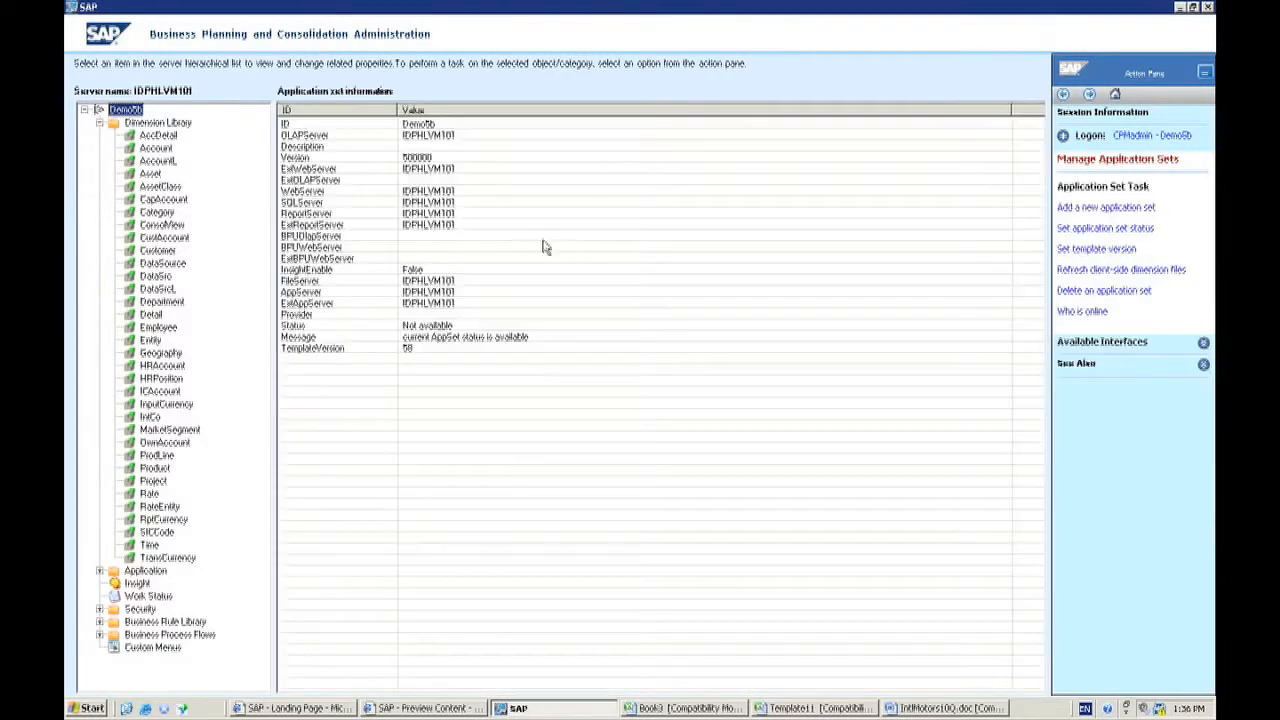
{"action": "left_click", "coordinate": [1102, 230]}
{"action": "left_click", "coordinate": [1104, 232]}
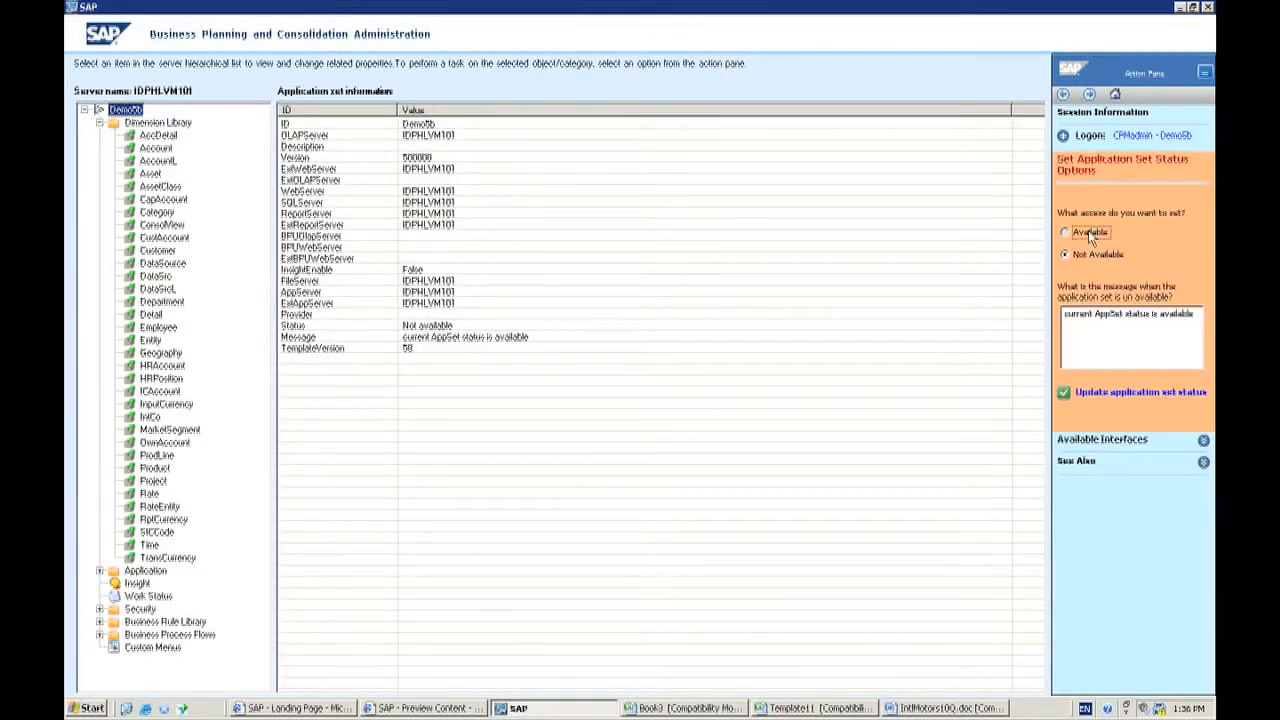
{"action": "left_click", "coordinate": [1140, 413]}
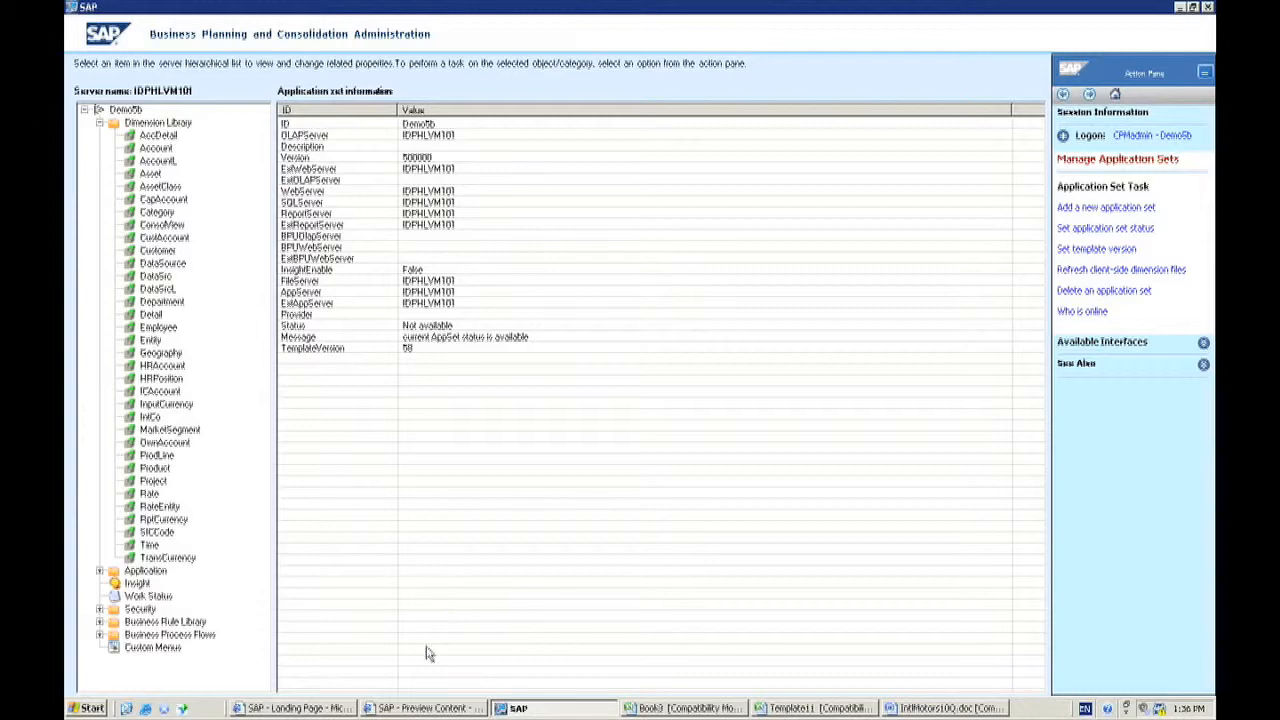
{"action": "left_click", "coordinate": [97, 122]}
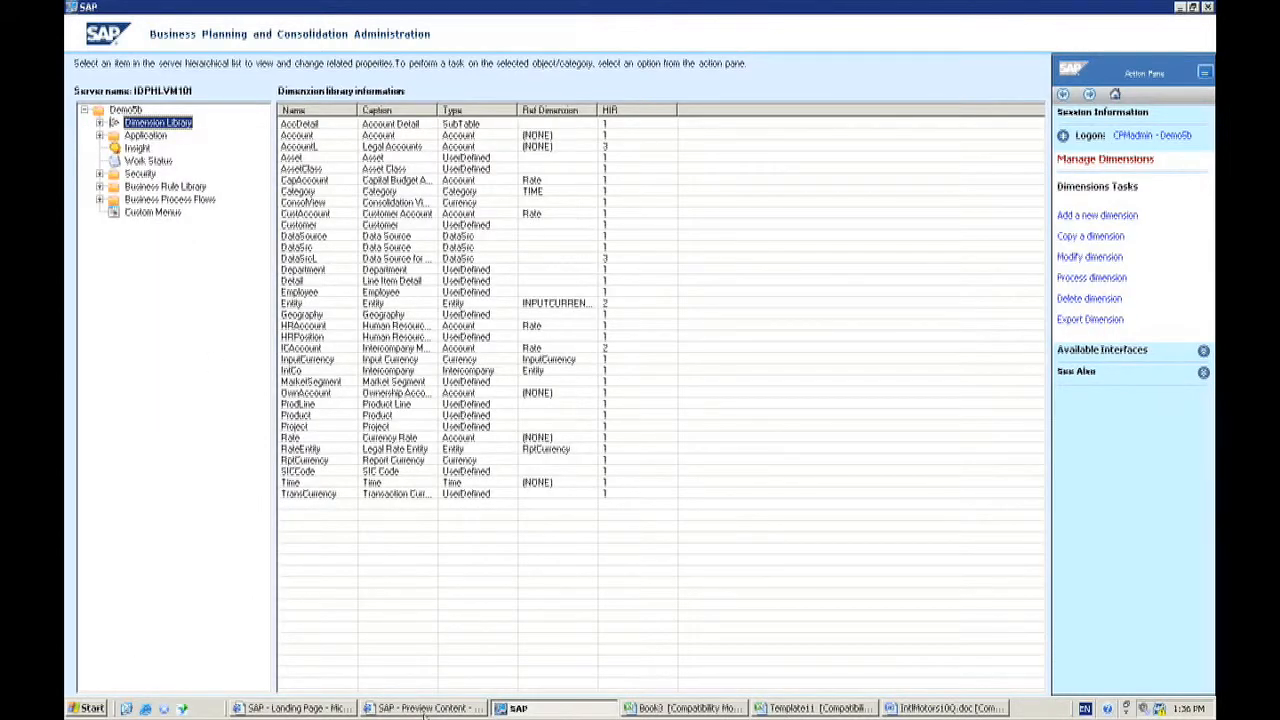
Switch to the Monthly Financial Process to-do list in Internet Explorer and collapse Enter Monthly Financial Data.
{"action": "left_click", "coordinate": [426, 709]}
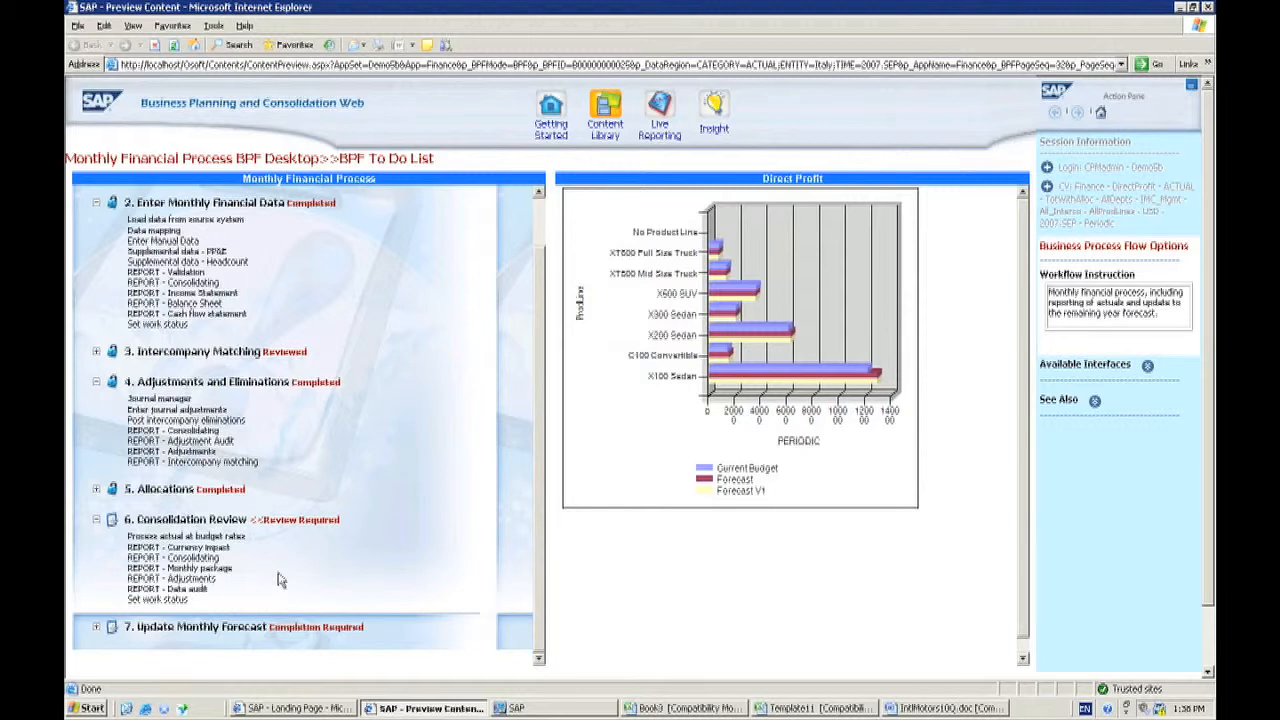
{"action": "left_click", "coordinate": [98, 204]}
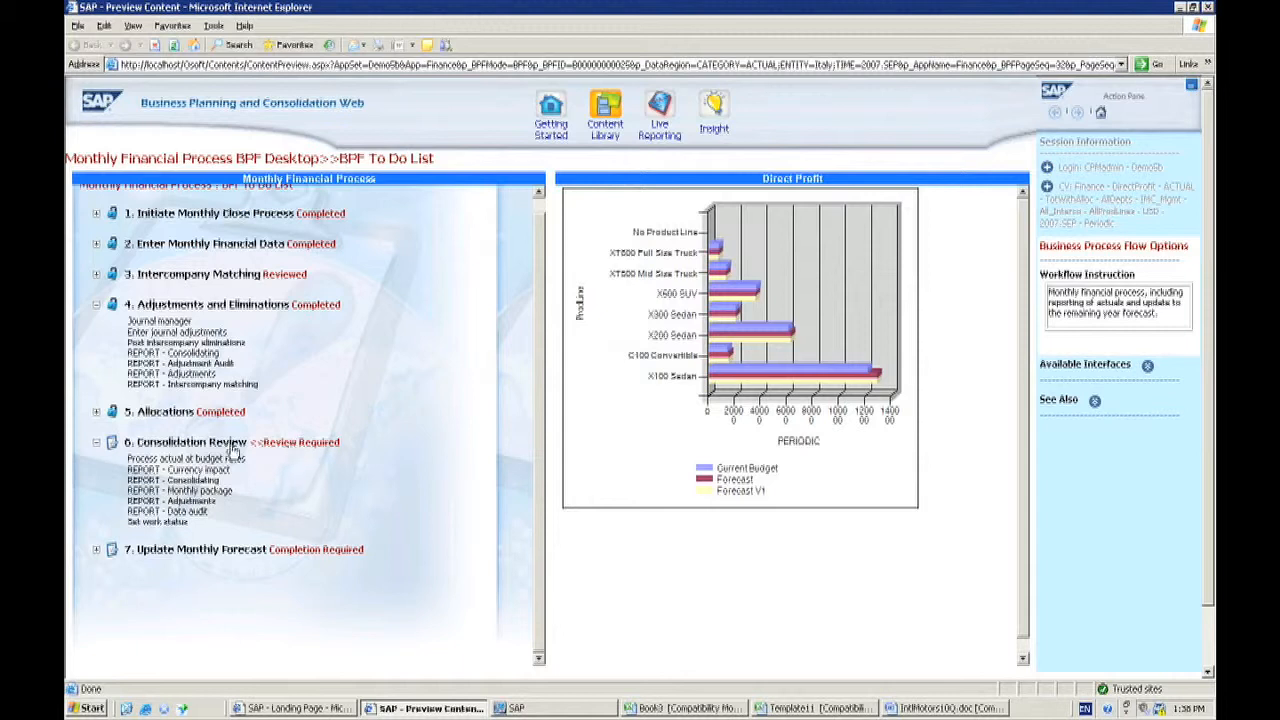
Review the Consolidation Review step of the monthly process and submit the review as accepted.
{"action": "left_click", "coordinate": [112, 445]}
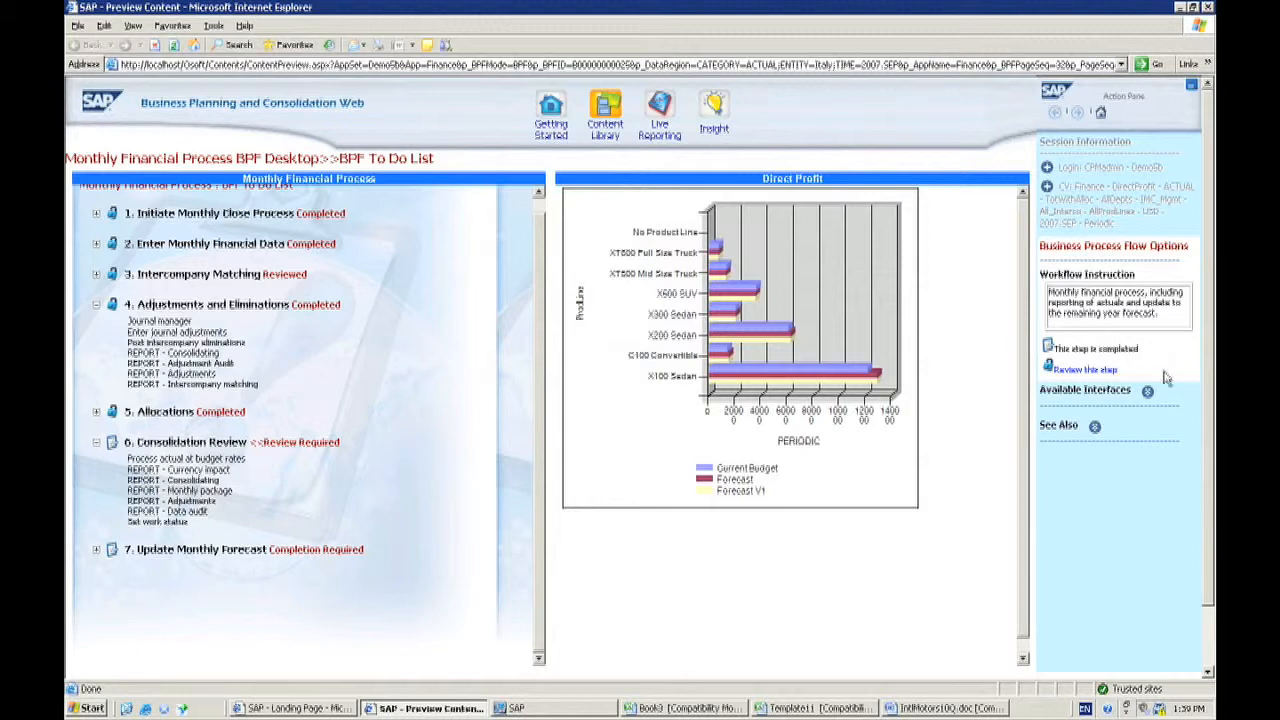
{"action": "left_click", "coordinate": [1085, 369]}
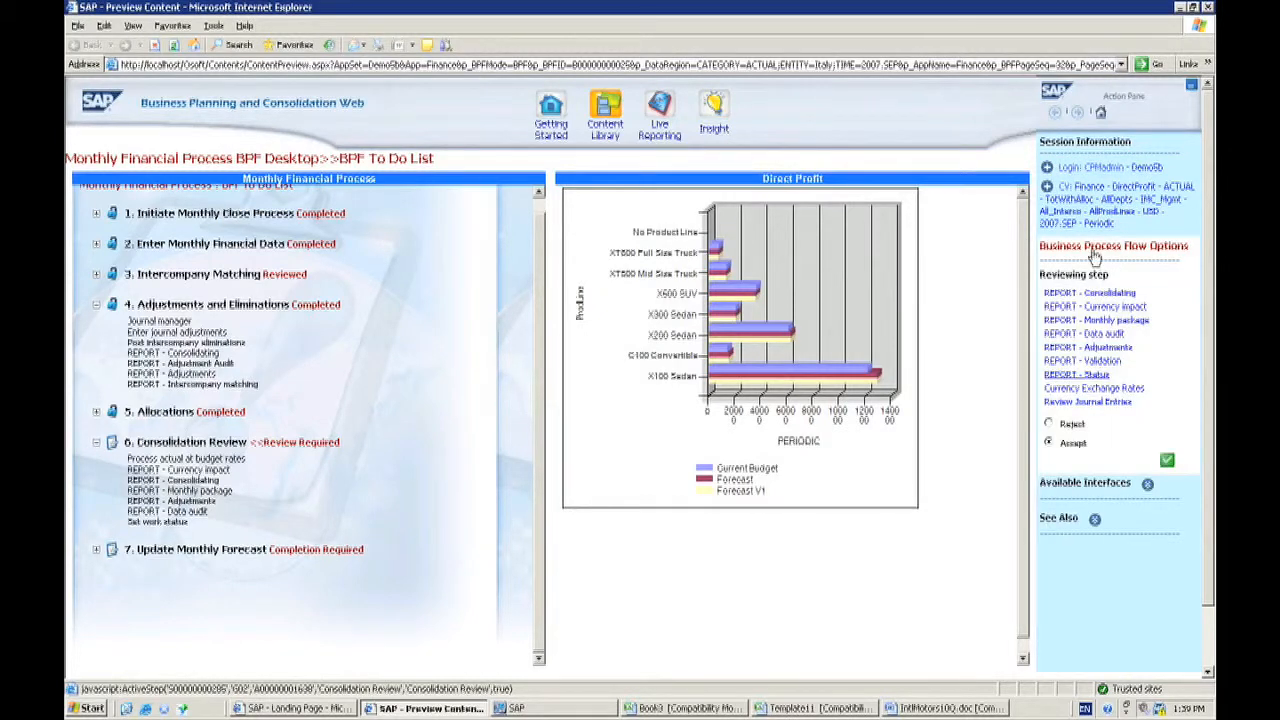
{"action": "left_click", "coordinate": [1167, 460]}
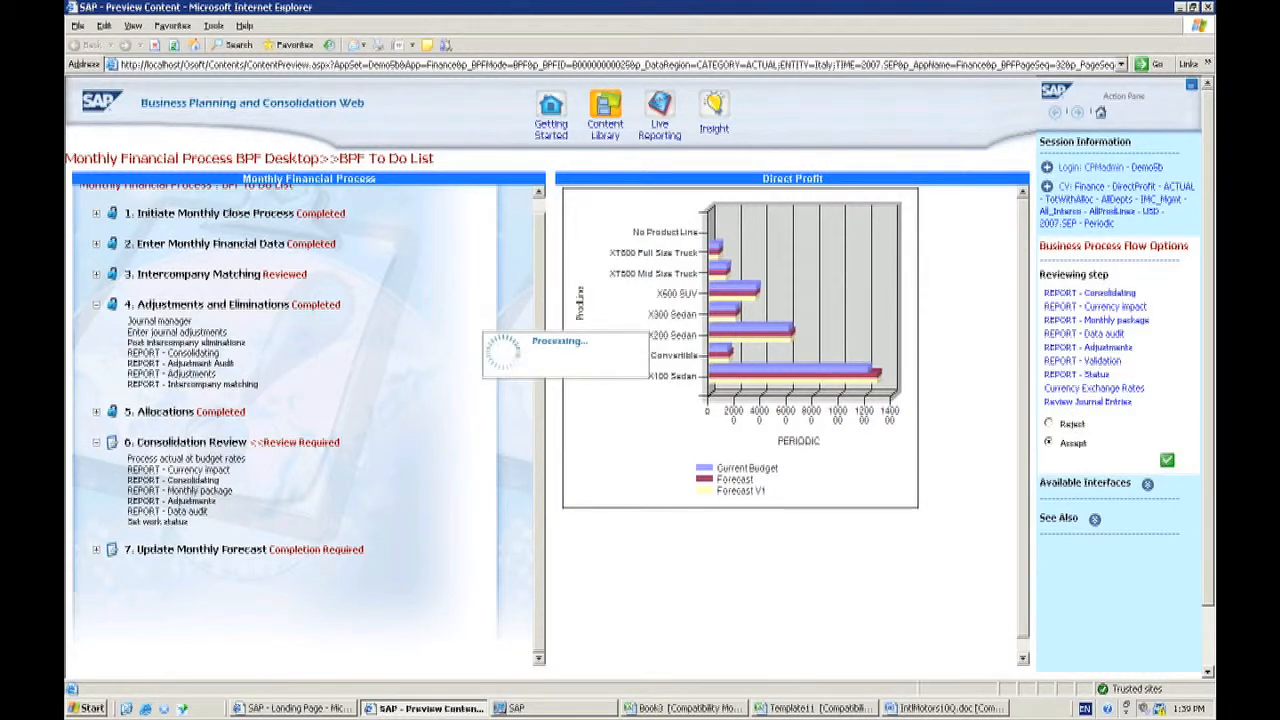